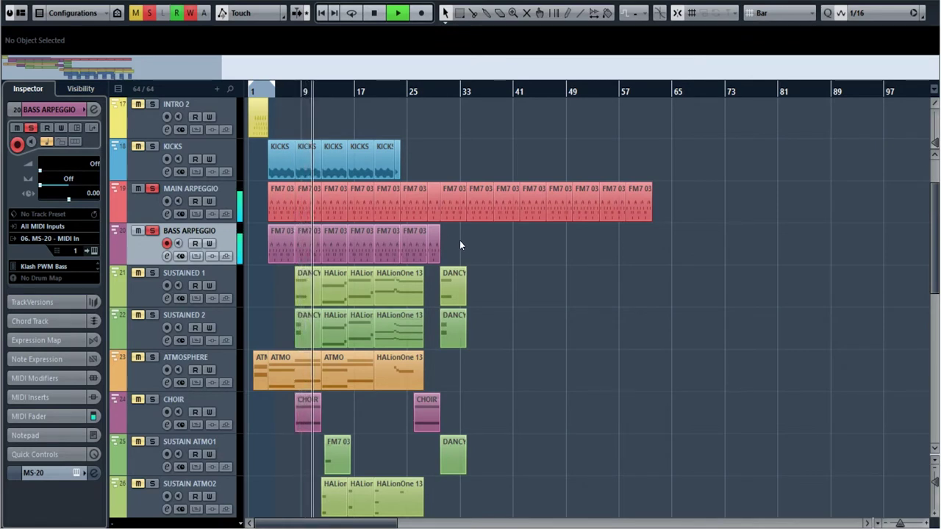
Stop playback and view the BASS ARPEGGIO track's MS-20 synth with its Klash PWM Bass patch
{"action": "key", "text": "space"}
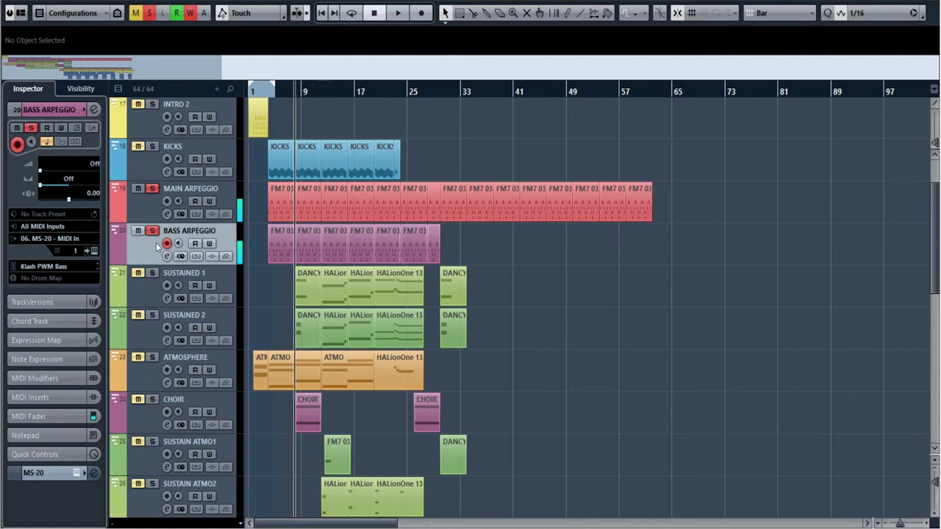
{"action": "left_click", "coordinate": [93, 251]}
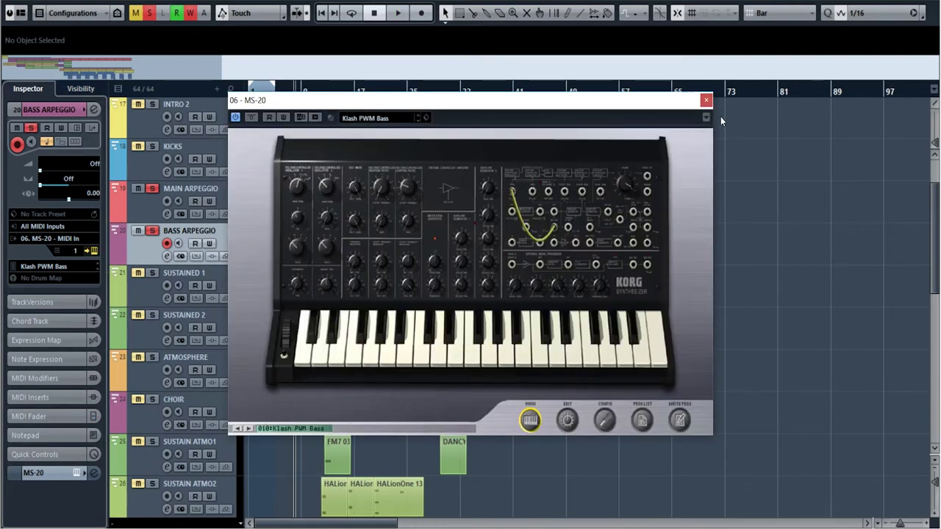
{"action": "left_click", "coordinate": [706, 100]}
Select the SUSTAINED 1 and MAIN ARPEGGIO tracks, then play and stop the BASS ARPEGGIO track
{"action": "left_click", "coordinate": [151, 291]}
{"action": "left_click", "coordinate": [153, 205]}
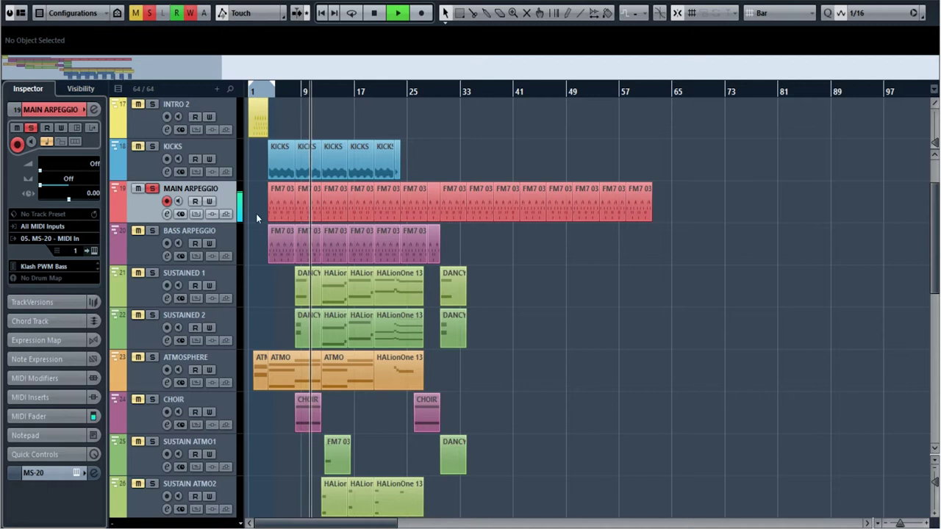
{"action": "key", "text": "space"}
{"action": "left_click", "coordinate": [146, 252]}
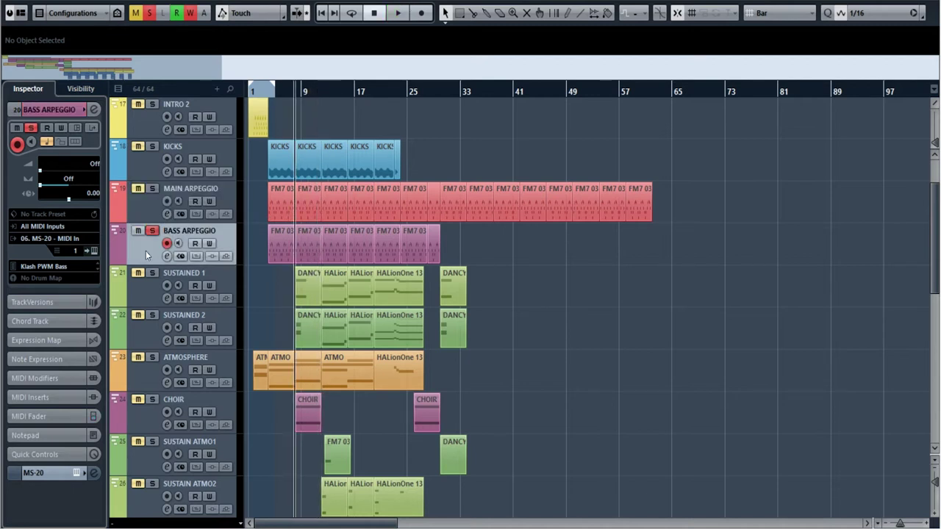
{"action": "key", "text": "space"}
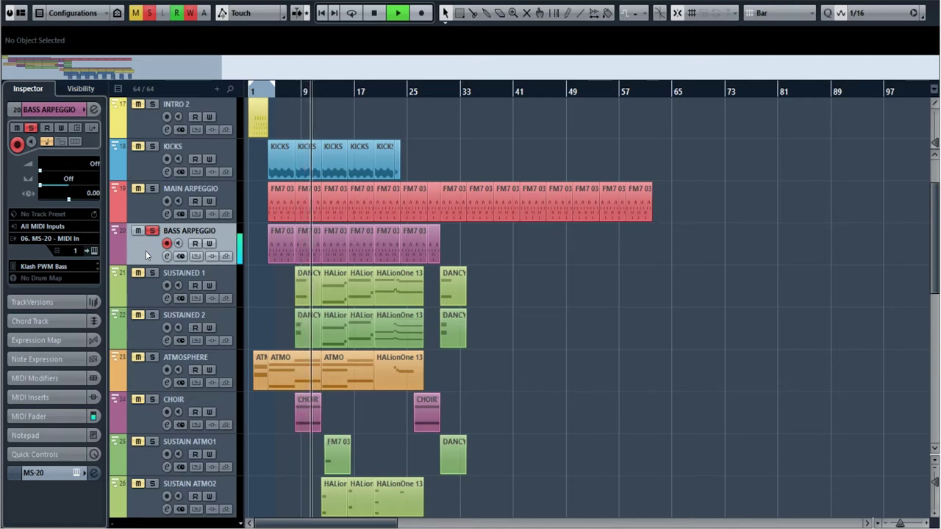
{"action": "key", "text": "space"}
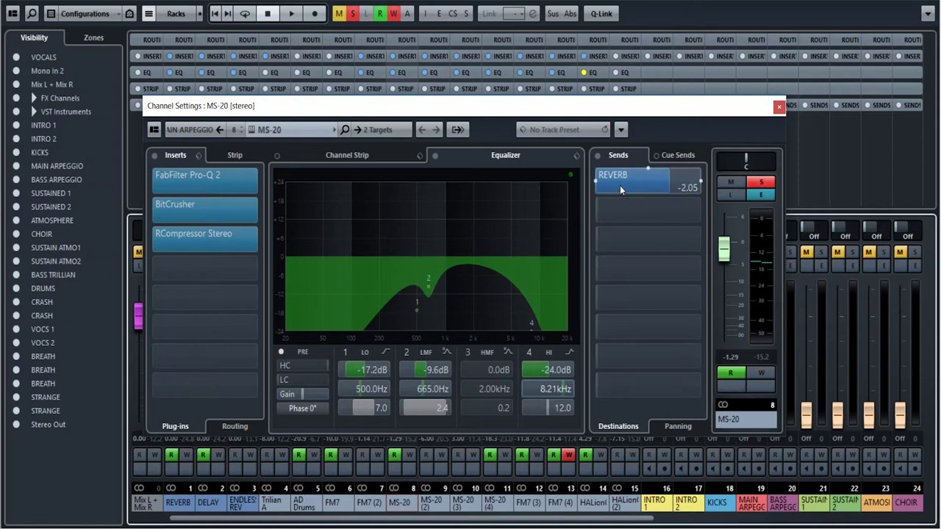
{"action": "left_click", "coordinate": [225, 179]}
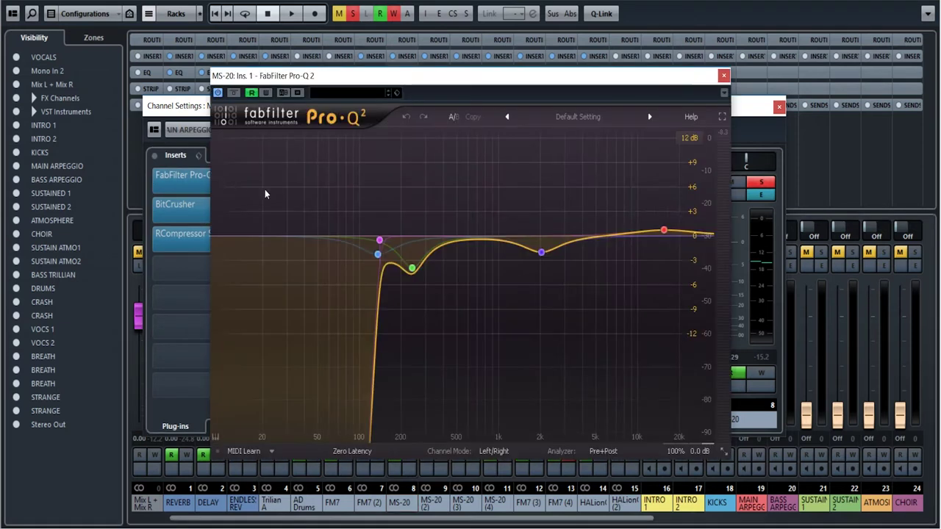
{"action": "left_click_drag", "start_coordinate": [596, 79], "coordinate": [581, 64]}
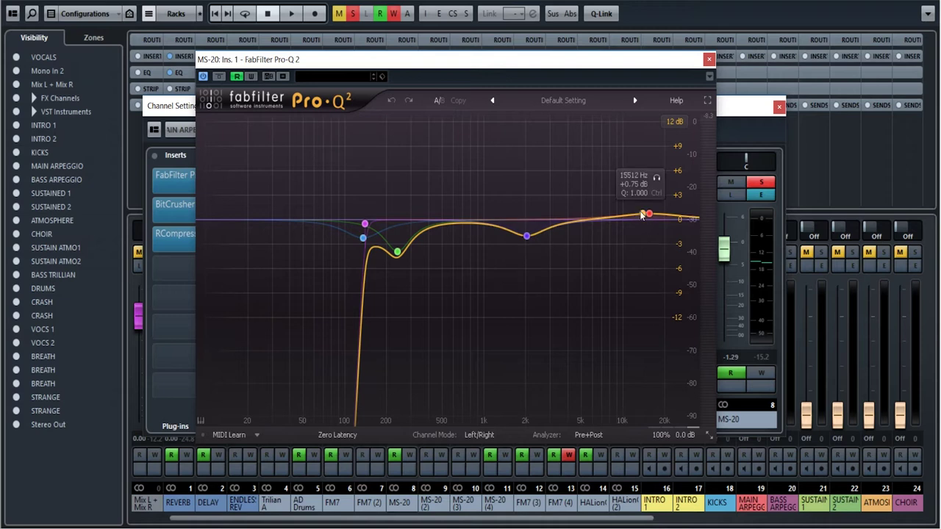
{"action": "left_click", "coordinate": [709, 60]}
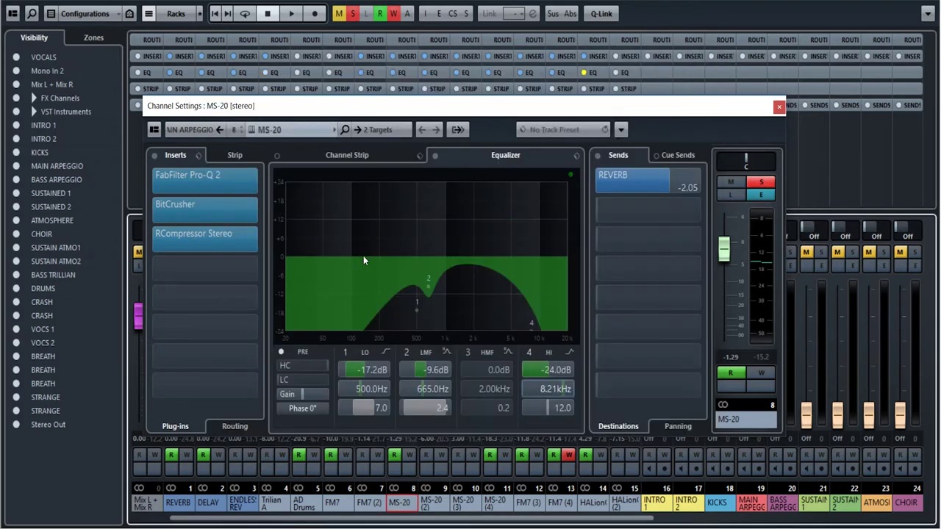
{"action": "left_click", "coordinate": [225, 204]}
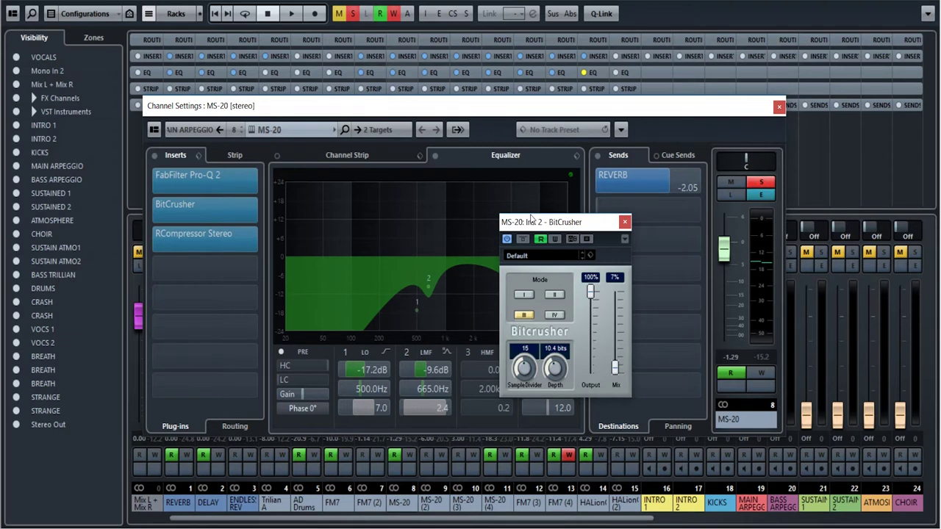
{"action": "left_click", "coordinate": [195, 206]}
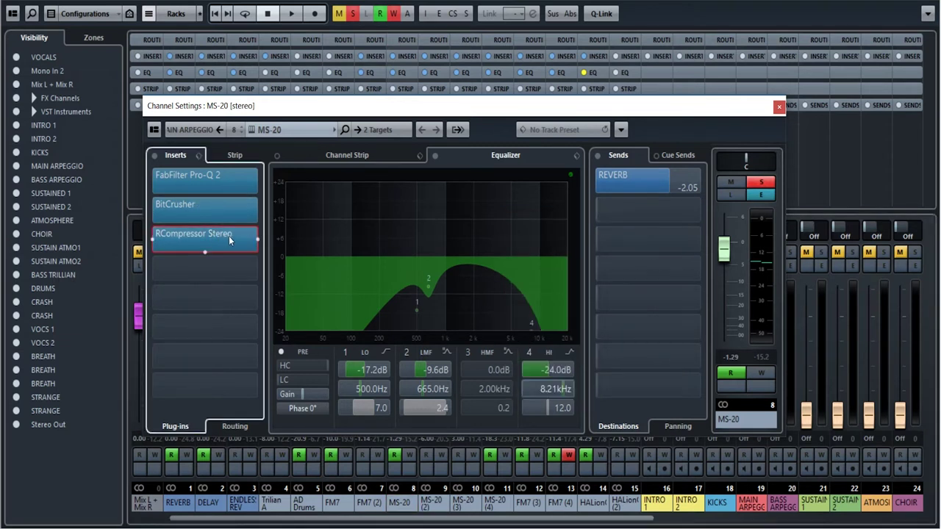
{"action": "left_click", "coordinate": [212, 236]}
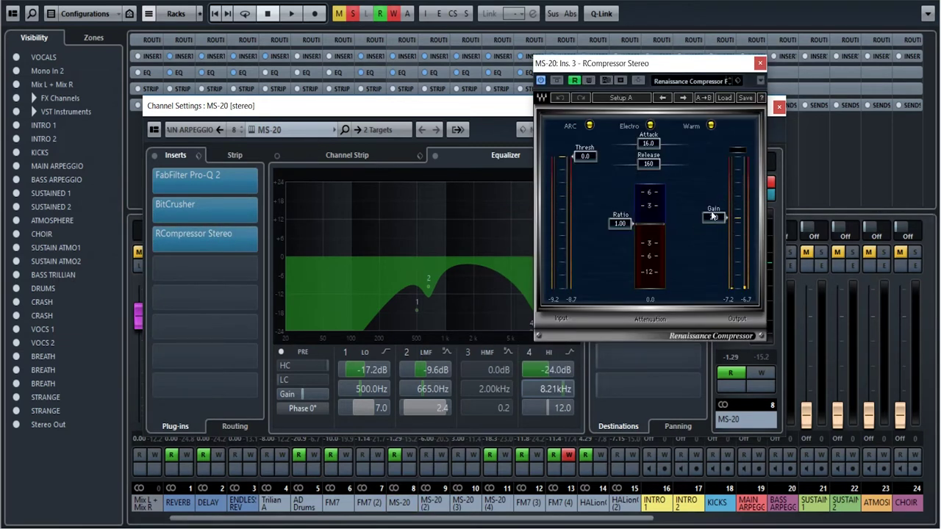
{"action": "left_click", "coordinate": [759, 63]}
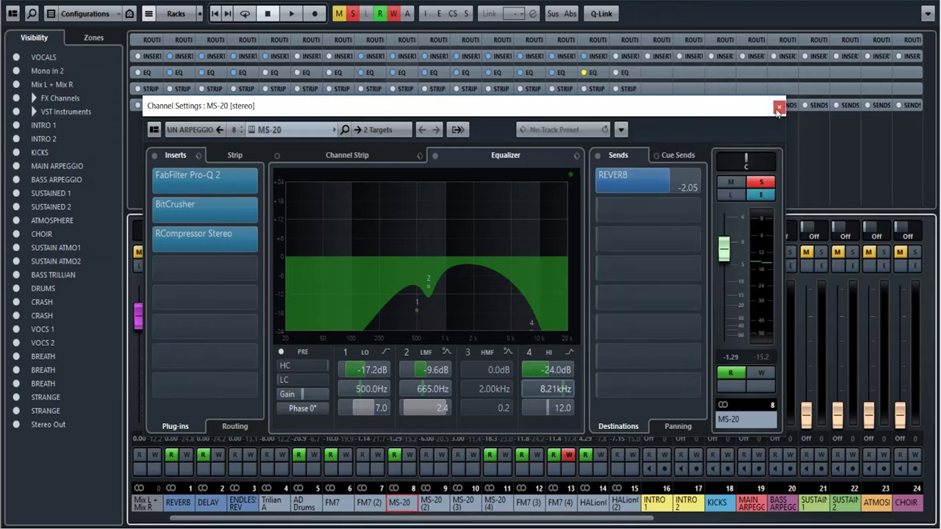
Swap to MS-20 (2)'s channel settings and hear its RCompressor Stereo during playback
{"action": "left_click", "coordinate": [779, 106]}
{"action": "left_click", "coordinate": [427, 508]}
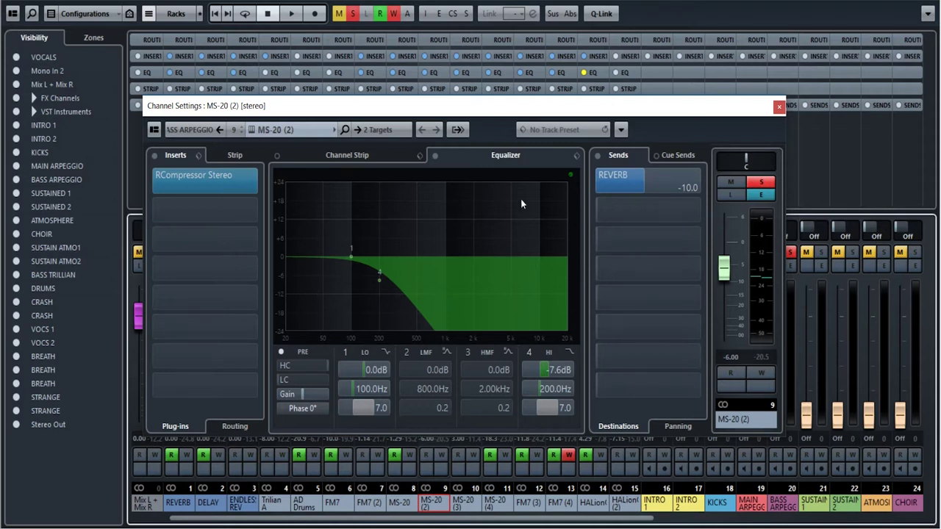
{"action": "left_click", "coordinate": [213, 180]}
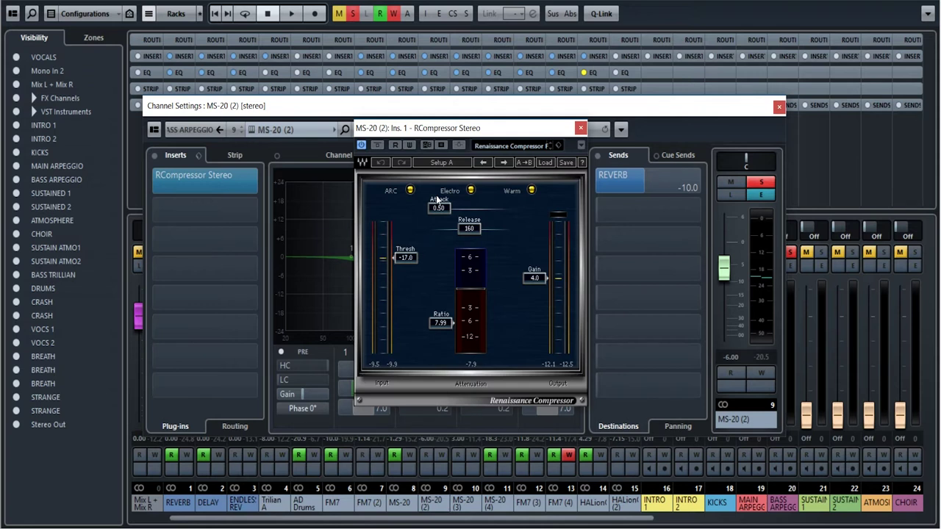
{"action": "key", "text": "space"}
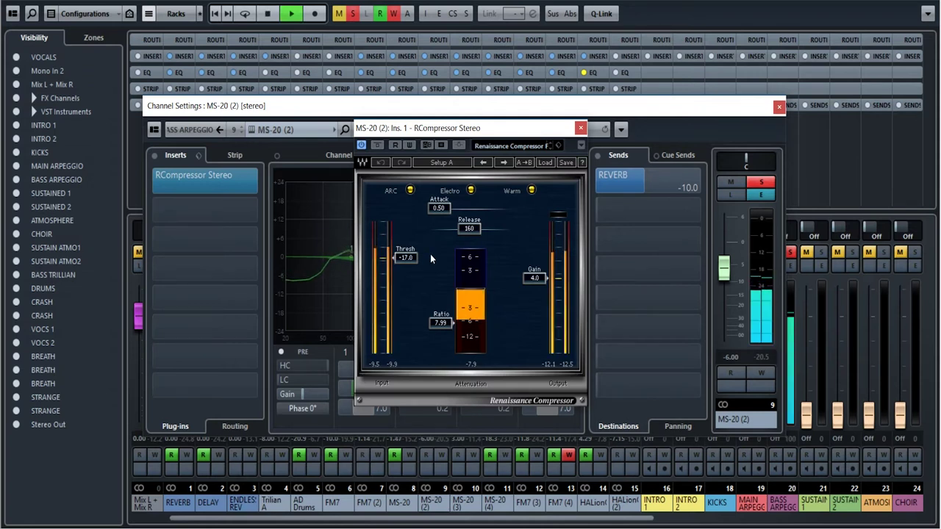
{"action": "left_click", "coordinate": [581, 129]}
{"action": "left_click", "coordinate": [779, 106]}
{"action": "key", "text": "F3"}
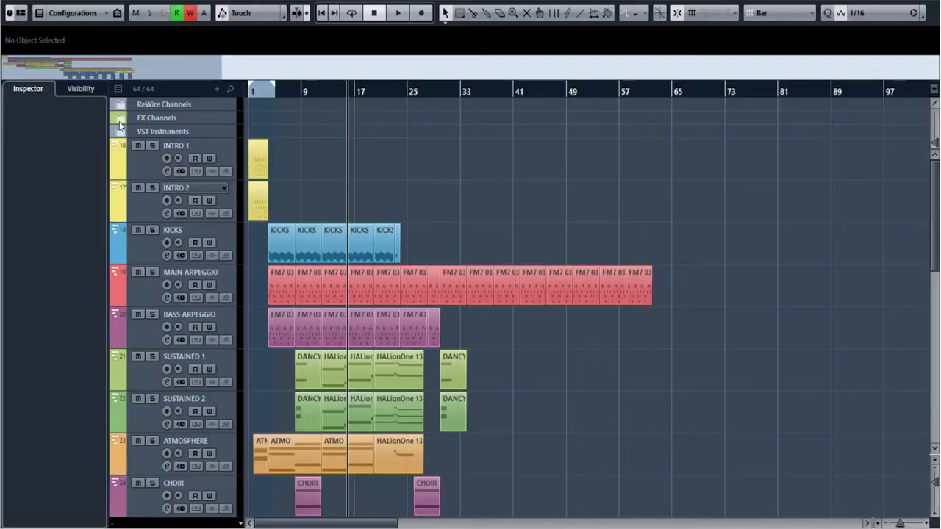
{"action": "left_click", "coordinate": [150, 154]}
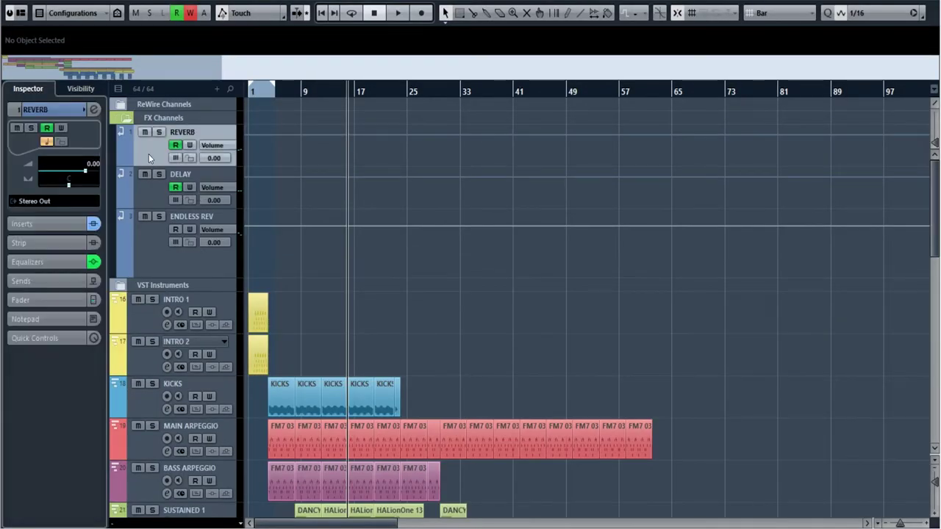
{"action": "left_click", "coordinate": [161, 240]}
{"action": "left_click", "coordinate": [162, 195]}
{"action": "left_click", "coordinate": [160, 145]}
{"action": "key", "text": "e"}
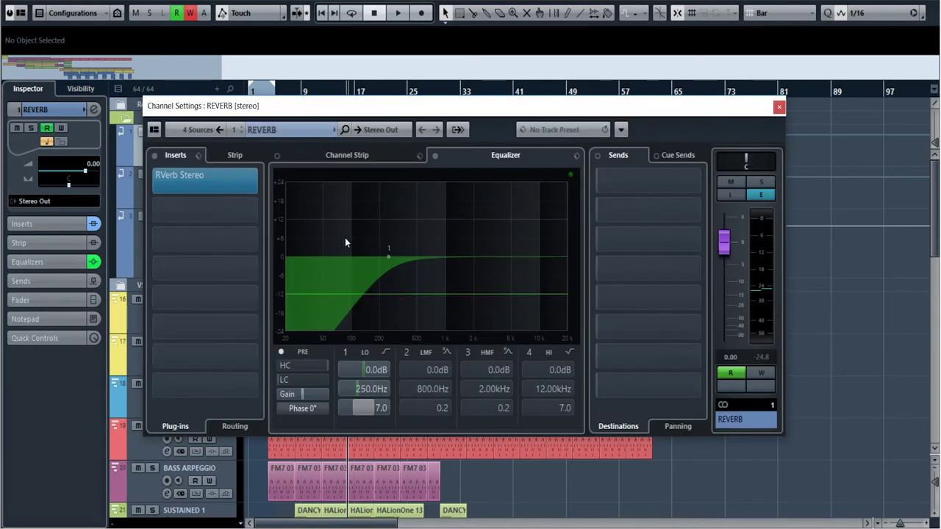
{"action": "left_click", "coordinate": [205, 175]}
{"action": "left_click_drag", "start_coordinate": [494, 163], "coordinate": [502, 175]}
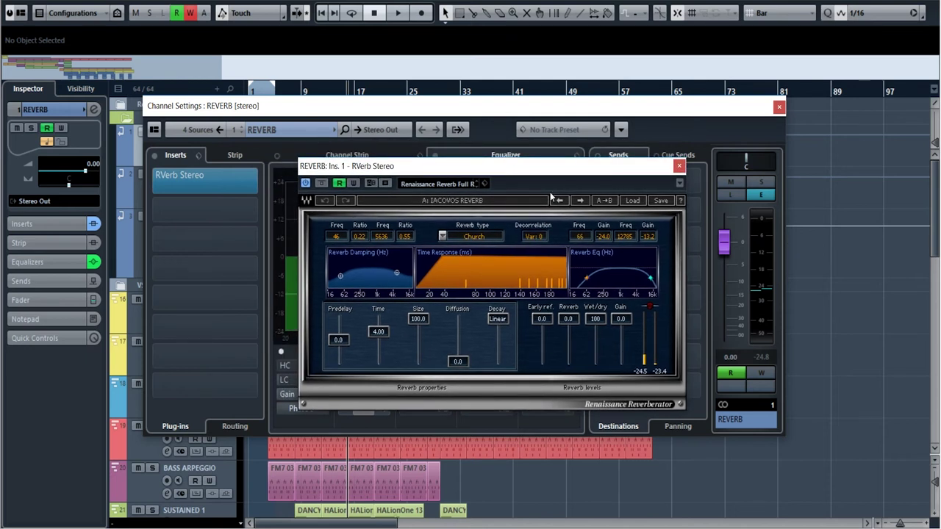
{"action": "left_click", "coordinate": [679, 167]}
{"action": "left_click", "coordinate": [142, 240]}
{"action": "key", "text": "e"}
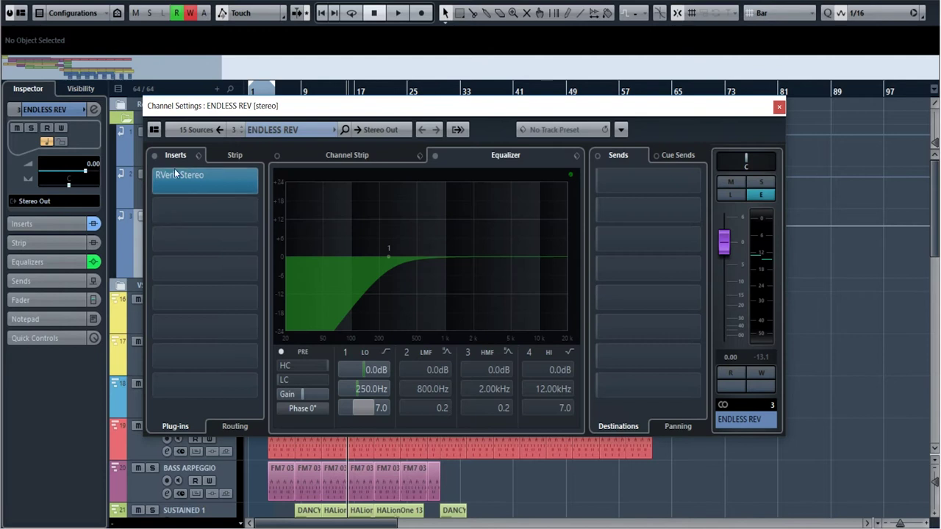
{"action": "left_click", "coordinate": [198, 182]}
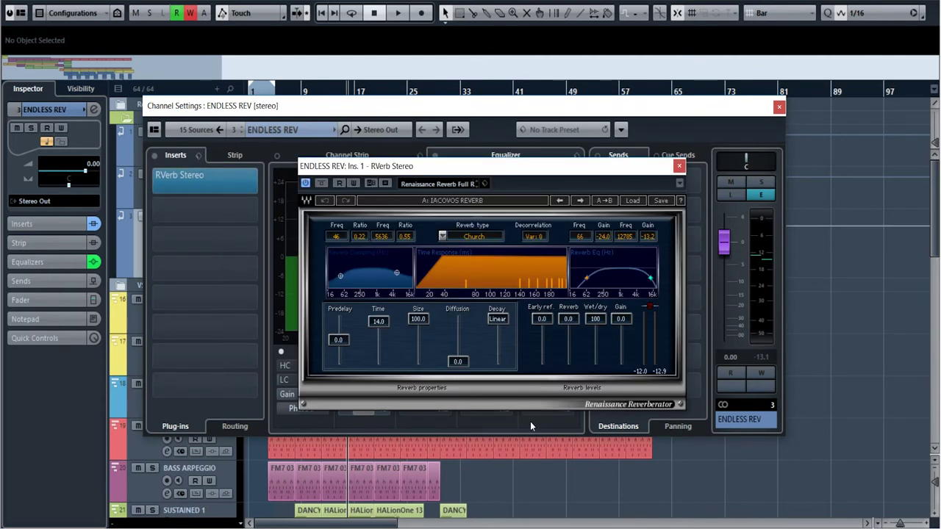
{"action": "left_click", "coordinate": [679, 167]}
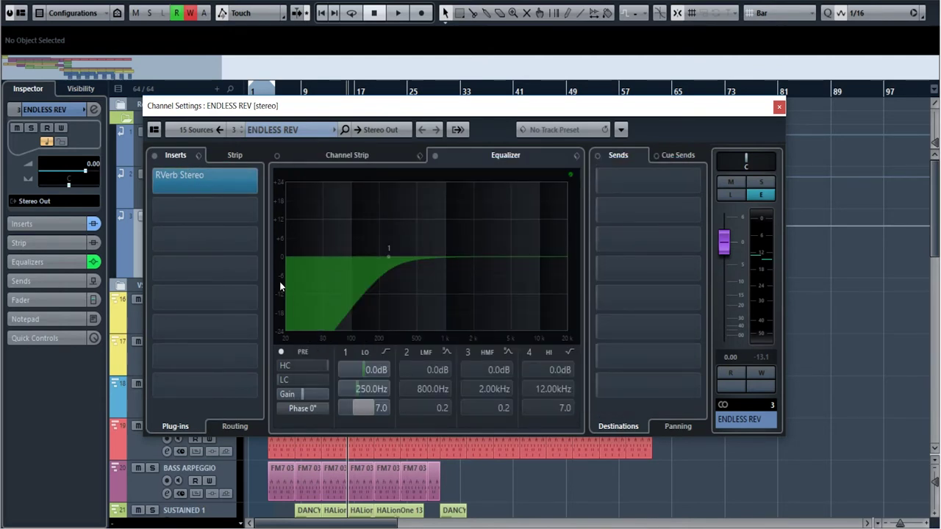
{"action": "left_click", "coordinate": [779, 107]}
{"action": "left_click", "coordinate": [151, 192]}
{"action": "key", "text": "e"}
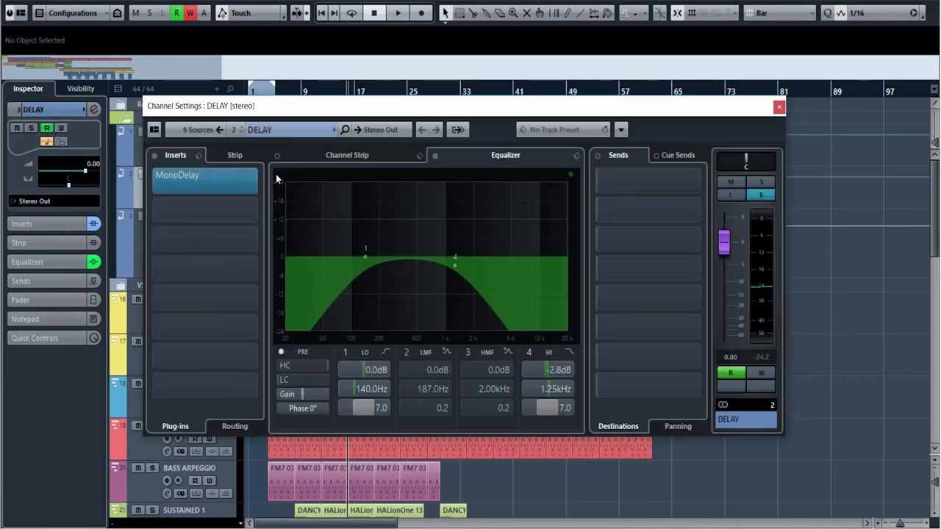
{"action": "left_click", "coordinate": [199, 178]}
{"action": "left_click_drag", "start_coordinate": [497, 217], "coordinate": [734, 142]}
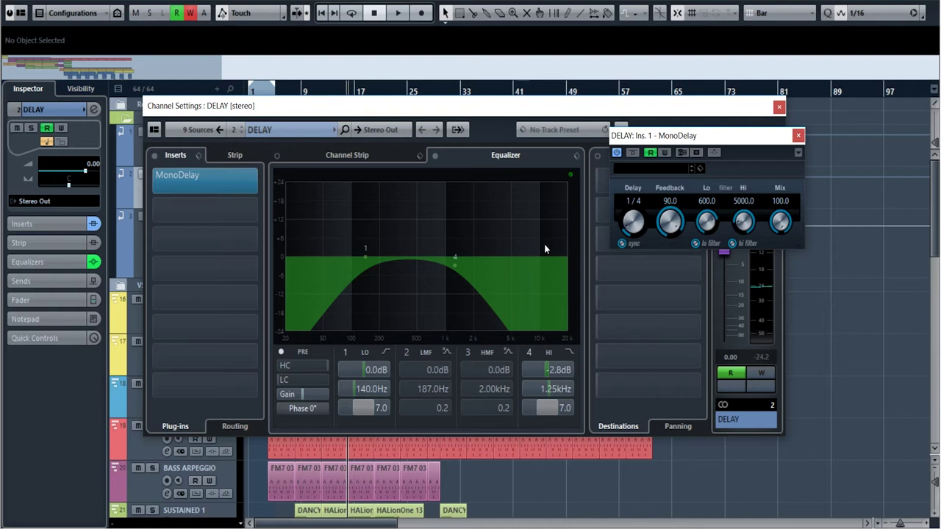
Close the DELAY channel windows, stop playback, and inspect INTRO 1's FM7 instrument
{"action": "left_click", "coordinate": [793, 137]}
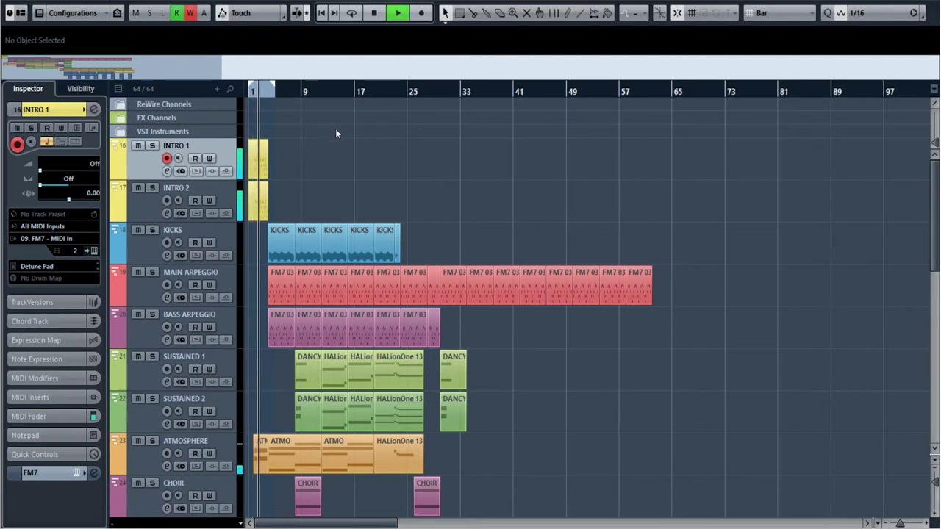
{"action": "key", "text": "space"}
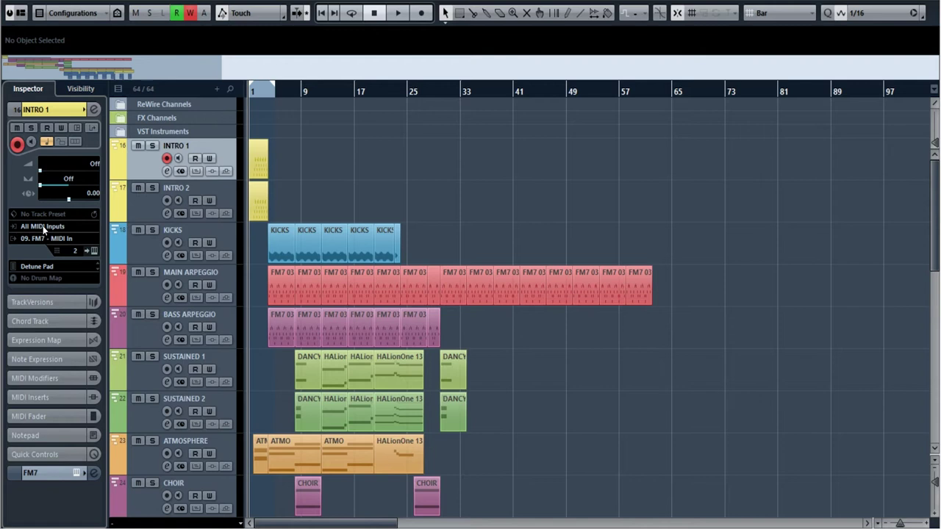
{"action": "left_click", "coordinate": [147, 215]}
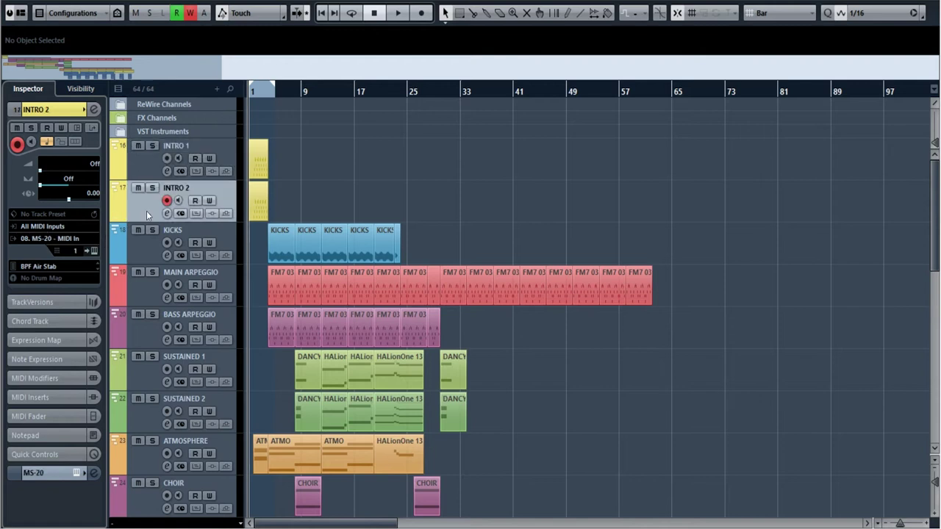
{"action": "left_click", "coordinate": [138, 174]}
{"action": "left_click", "coordinate": [93, 251]}
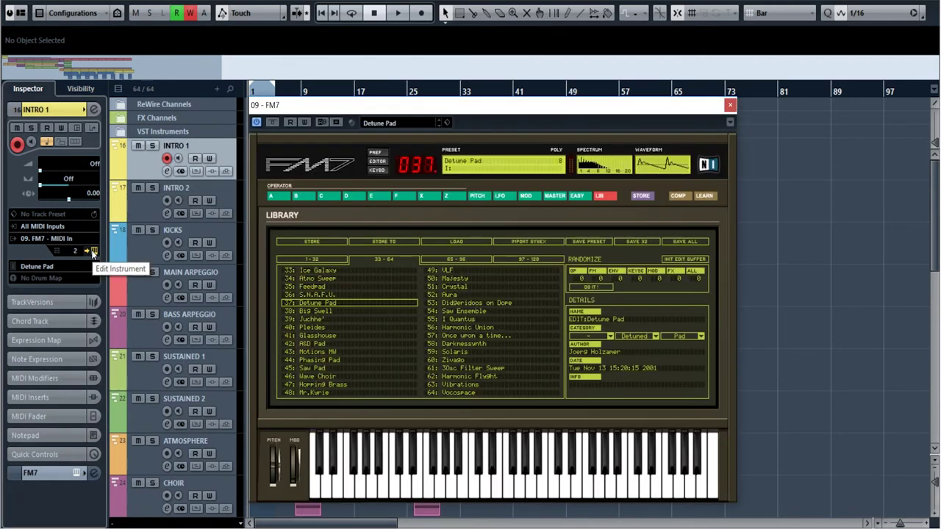
{"action": "left_click", "coordinate": [730, 105]}
Inspect INTRO 2's MS-20 instrument, then solo INTRO 1 and move the playhead near bar 1
{"action": "left_click", "coordinate": [154, 212]}
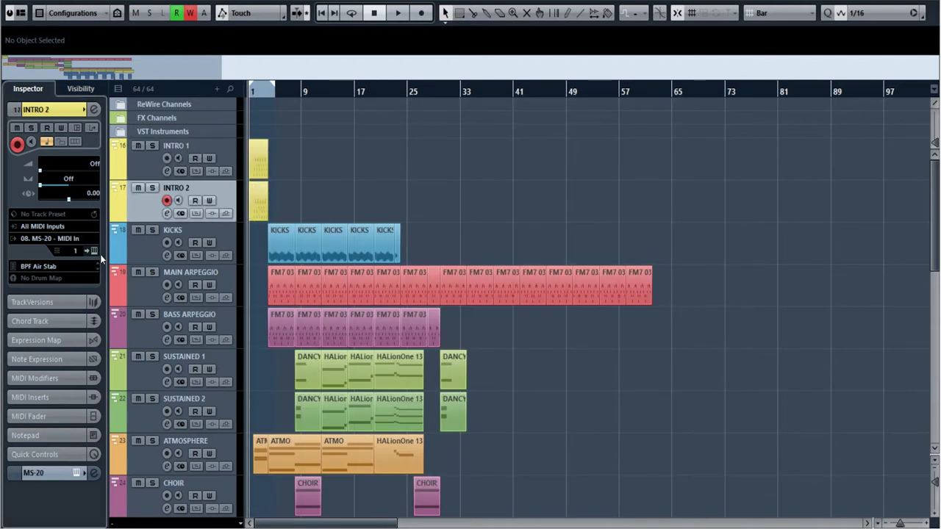
{"action": "left_click", "coordinate": [94, 252]}
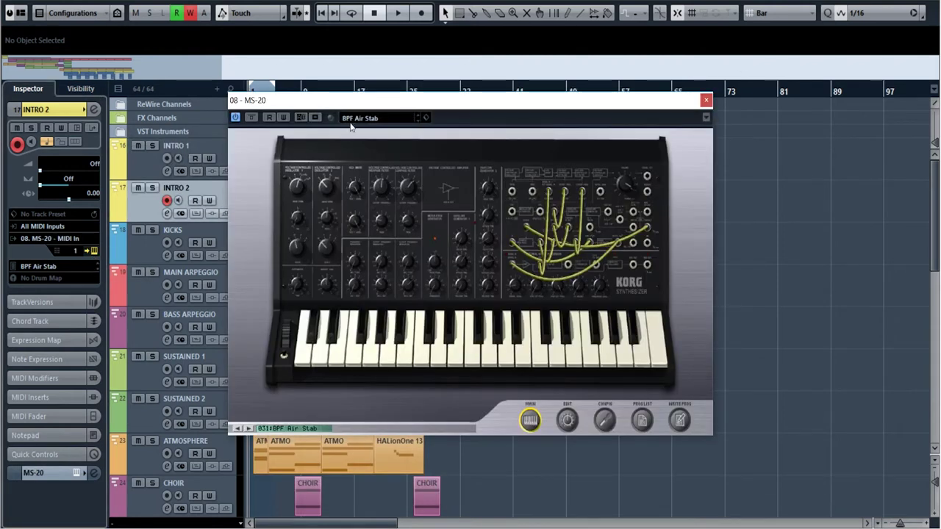
{"action": "left_click", "coordinate": [706, 99]}
{"action": "key", "text": "Up"}
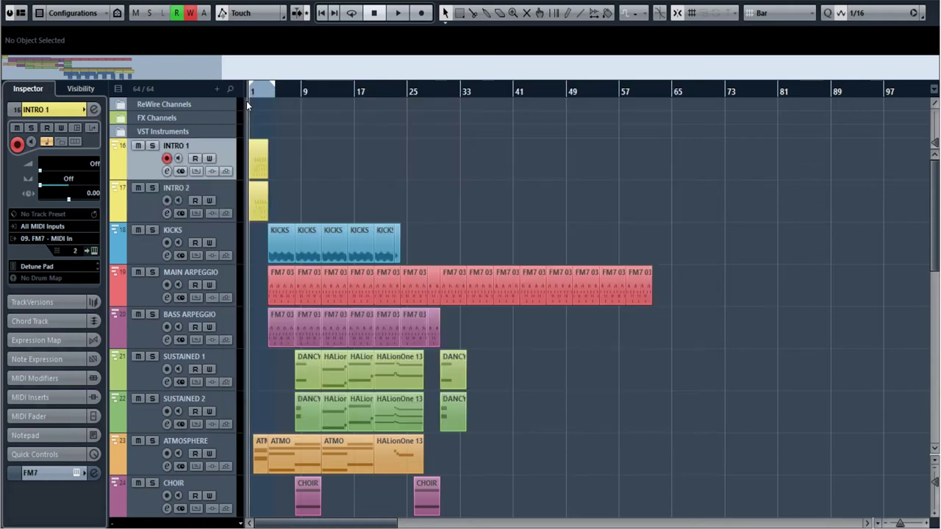
{"action": "key", "text": "s"}
{"action": "left_click", "coordinate": [257, 91]}
In the MixConsole, play FM7 (3) comparing its Chopper (77% depth, 1/16, 30% mix) bypassed and active
{"action": "key", "text": "F3"}
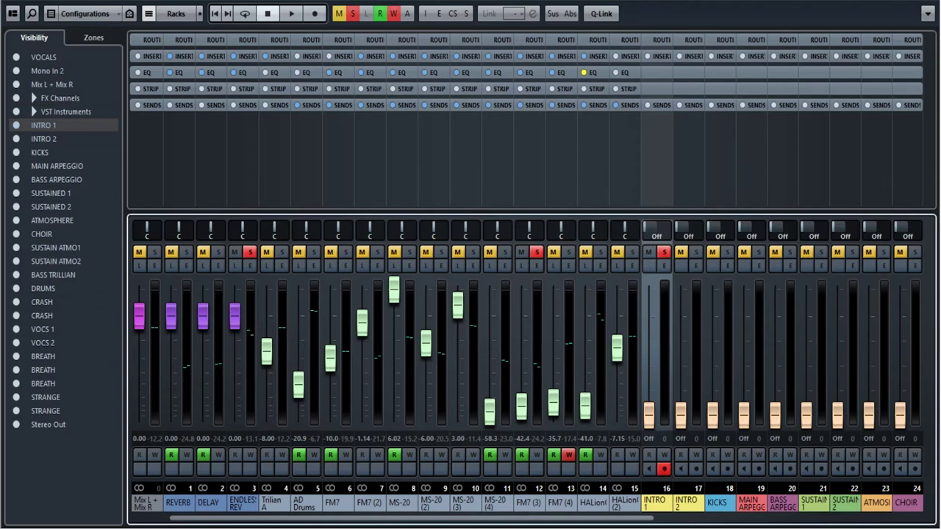
{"action": "left_click", "coordinate": [528, 265]}
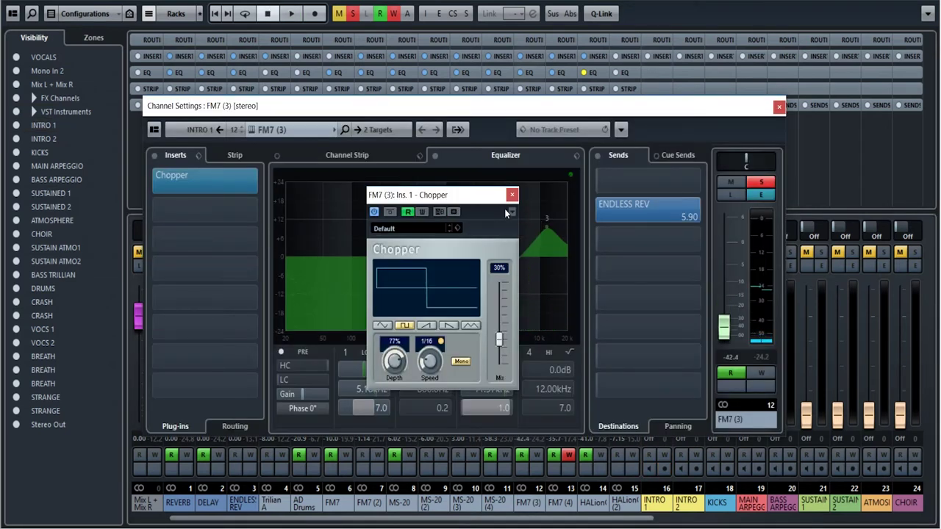
{"action": "key", "text": "space"}
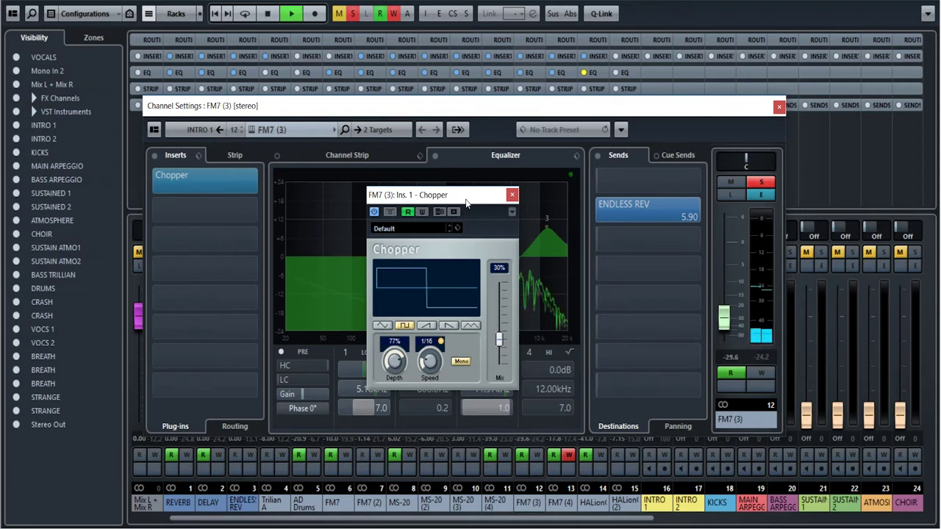
{"action": "left_click", "coordinate": [390, 211]}
{"action": "key", "text": "space"}
{"action": "key", "text": "space"}
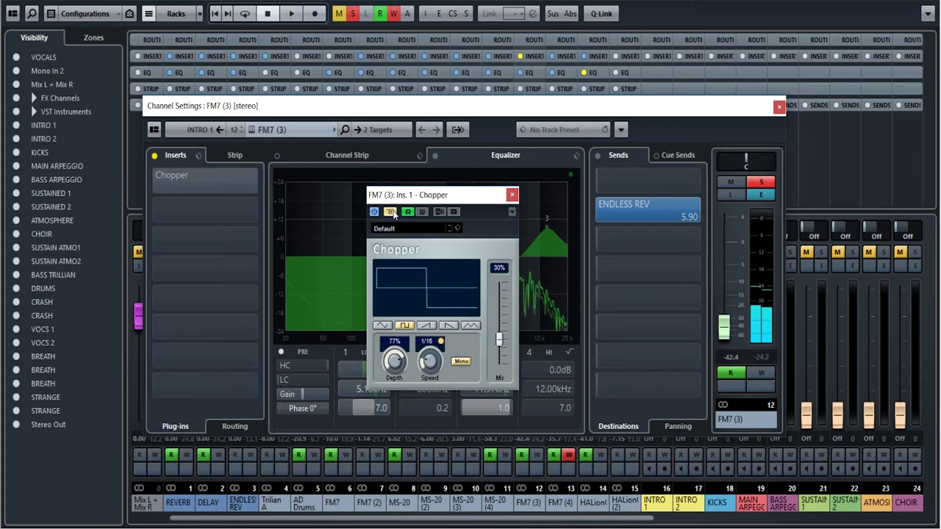
{"action": "left_click", "coordinate": [392, 212]}
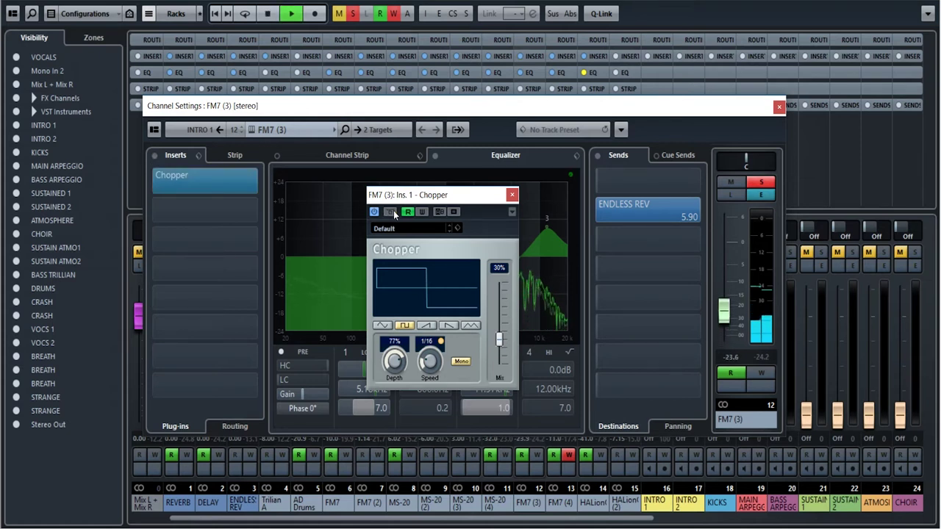
{"action": "key", "text": "space"}
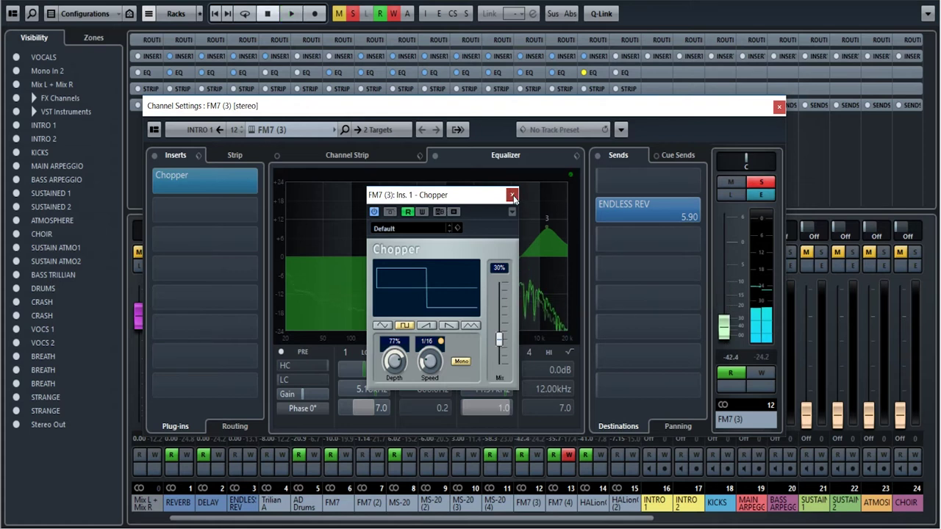
Close the Chopper and FM7 (3) settings, then play and open MS-20 (4)'s channel settings
{"action": "left_click", "coordinate": [513, 195]}
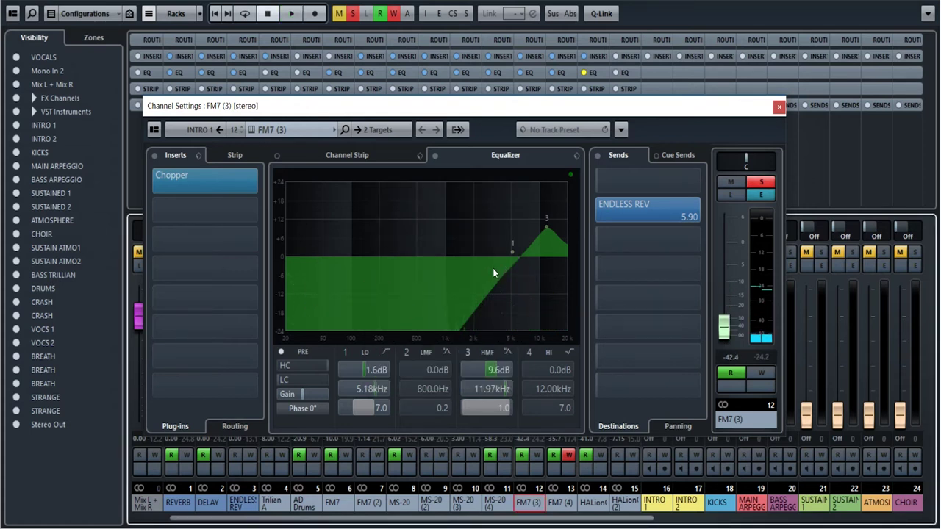
{"action": "left_click", "coordinate": [778, 108]}
{"action": "left_click", "coordinate": [497, 504]}
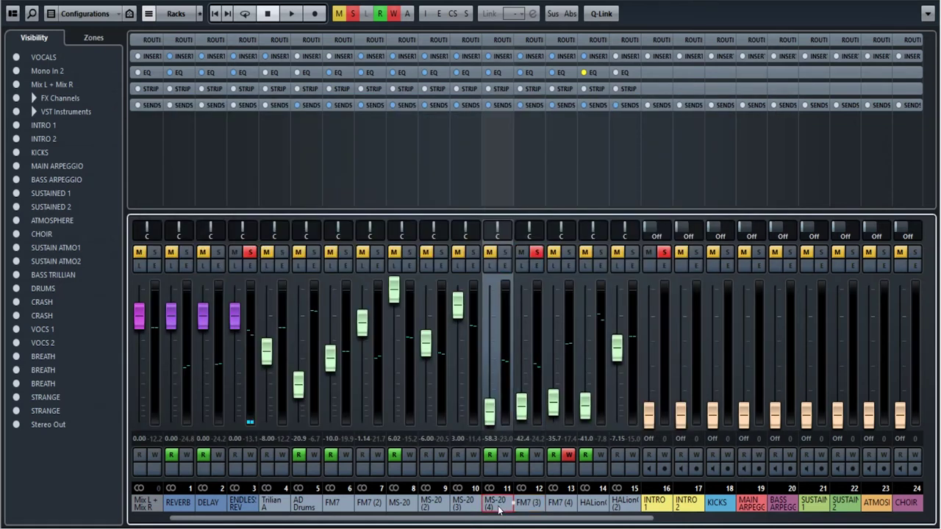
{"action": "key", "text": "space"}
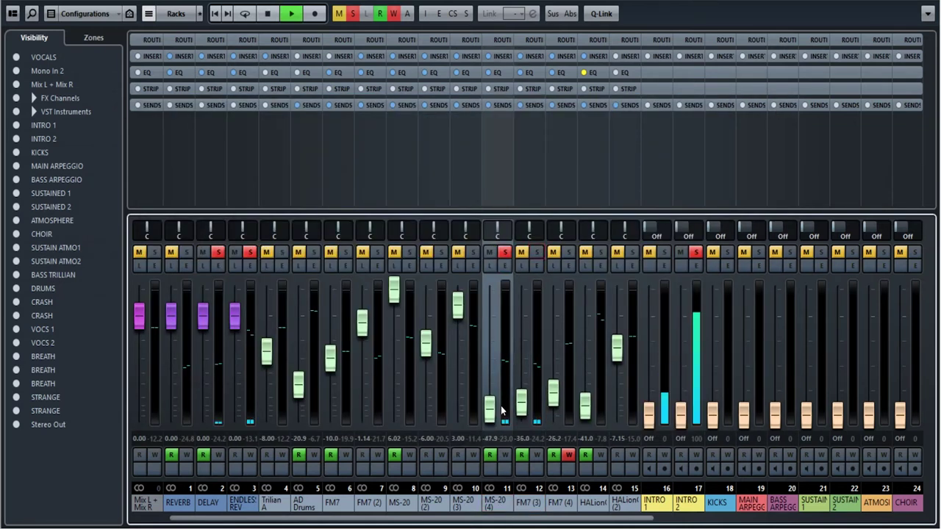
{"action": "key", "text": "e"}
{"action": "left_click", "coordinate": [499, 506]}
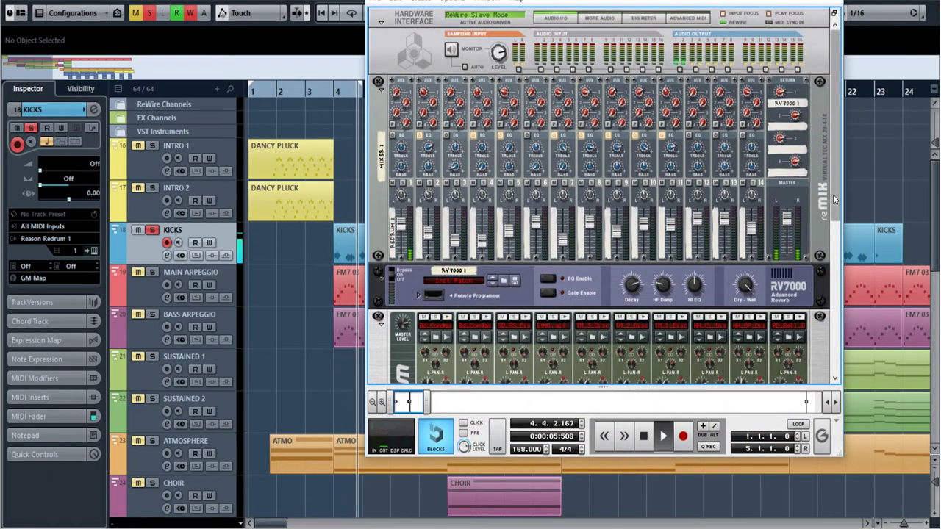
Scroll Reason's rack to the Redrum, stop its transport, then unsolo KICKS back in Cubase
{"action": "scroll", "coordinate": [839, 239], "scroll_direction": "down", "scroll_amount": 3}
{"action": "scroll", "coordinate": [839, 239], "scroll_direction": "down", "scroll_amount": 1}
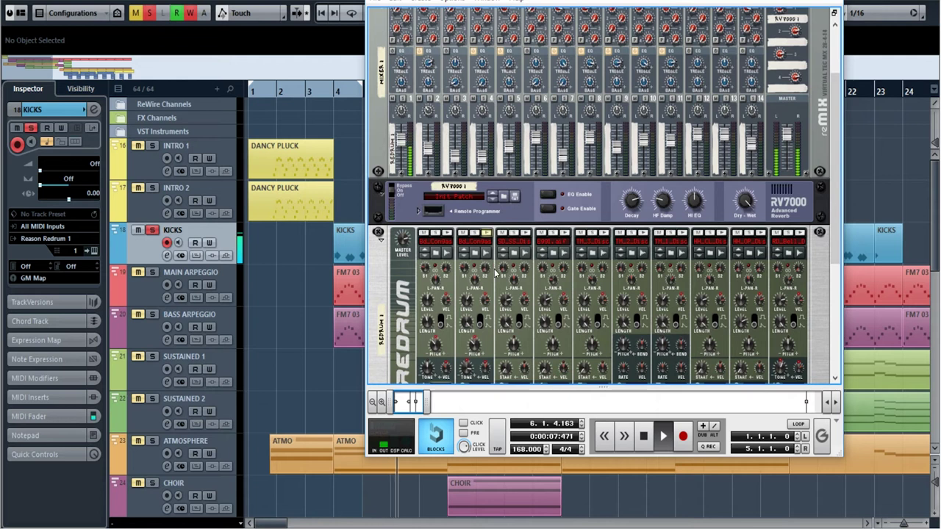
{"action": "key", "text": "space"}
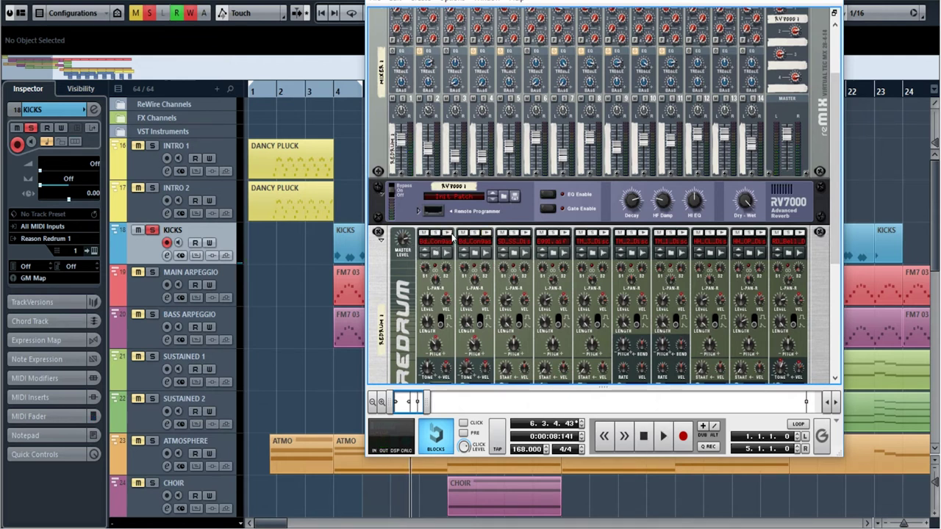
{"action": "scroll", "coordinate": [485, 255], "scroll_direction": "down", "scroll_amount": 3}
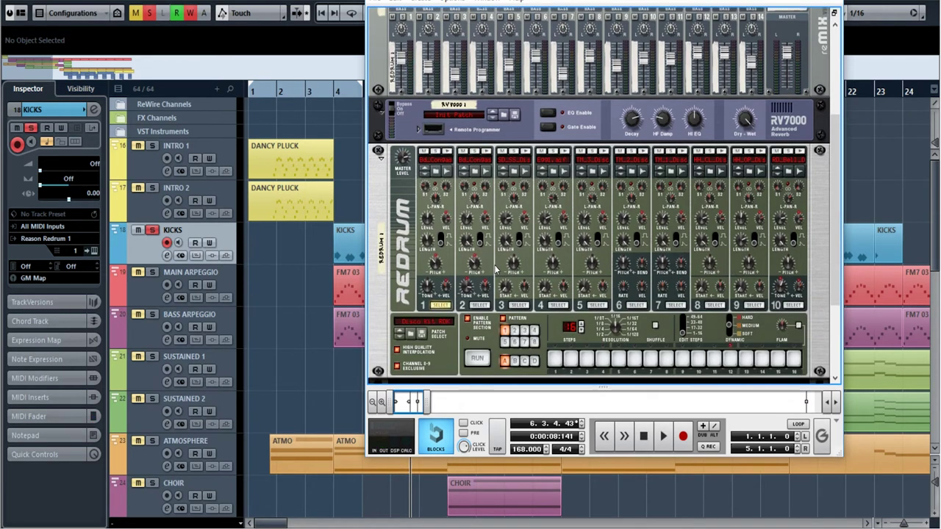
{"action": "left_click", "coordinate": [488, 154]}
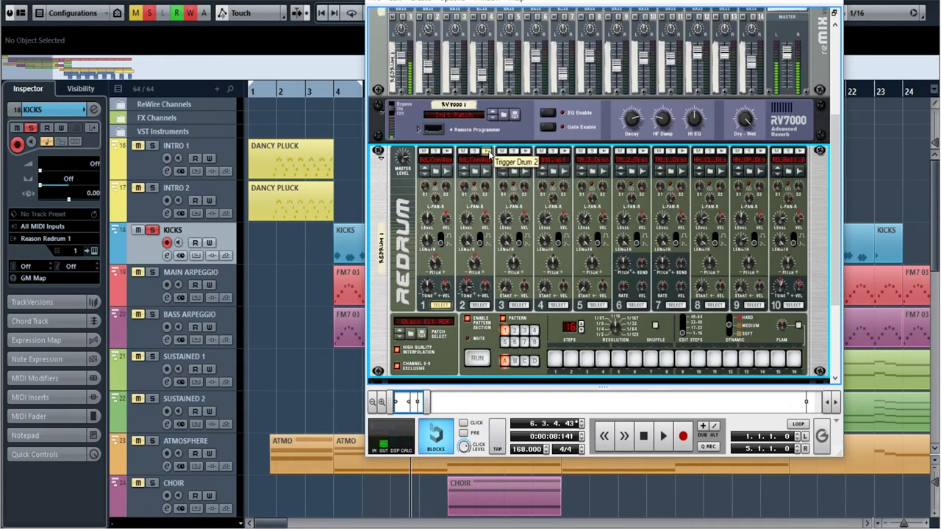
{"action": "left_click", "coordinate": [251, 293]}
{"action": "key", "text": "s"}
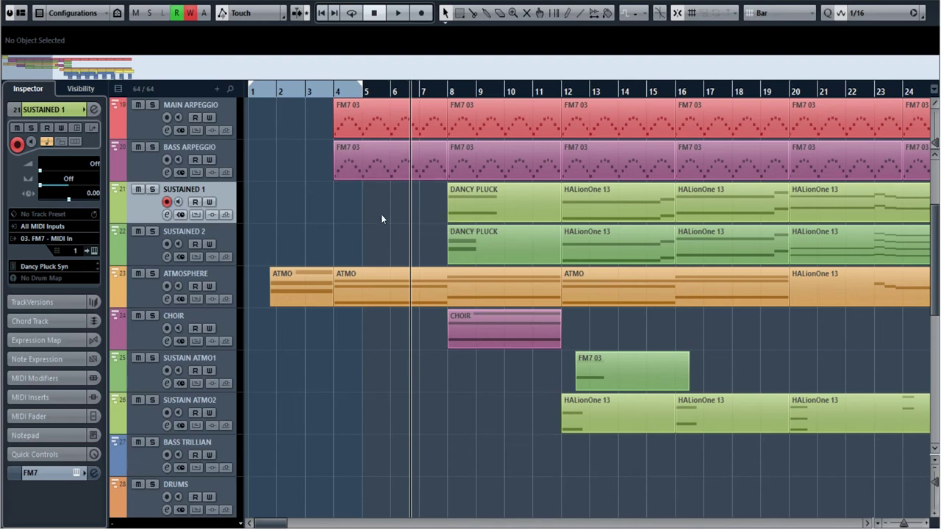
Jump to bar 8, view SUSTAINED 1's FM7, then open SUSTAINED 2's MS-20 with Morphing Arpline
{"action": "key", "text": "n"}
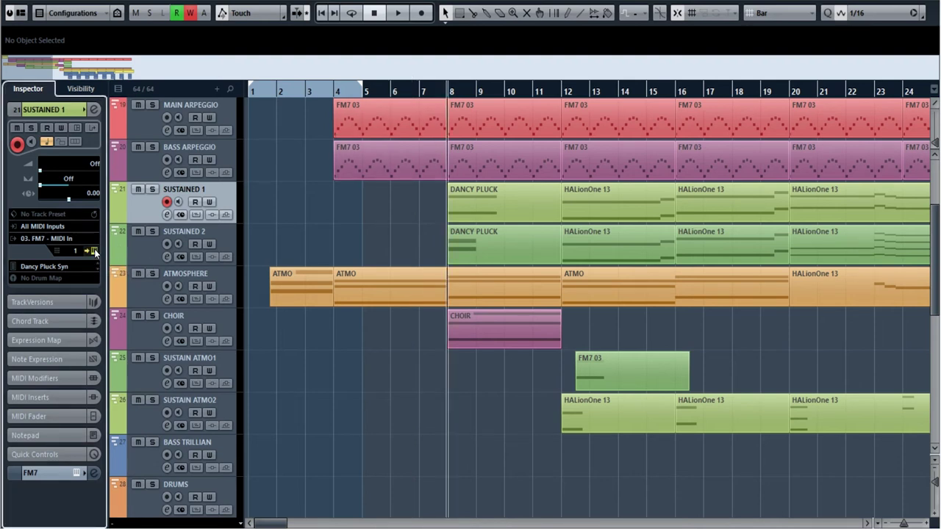
{"action": "left_click", "coordinate": [94, 250]}
{"action": "left_click", "coordinate": [145, 246]}
{"action": "left_click", "coordinate": [94, 251]}
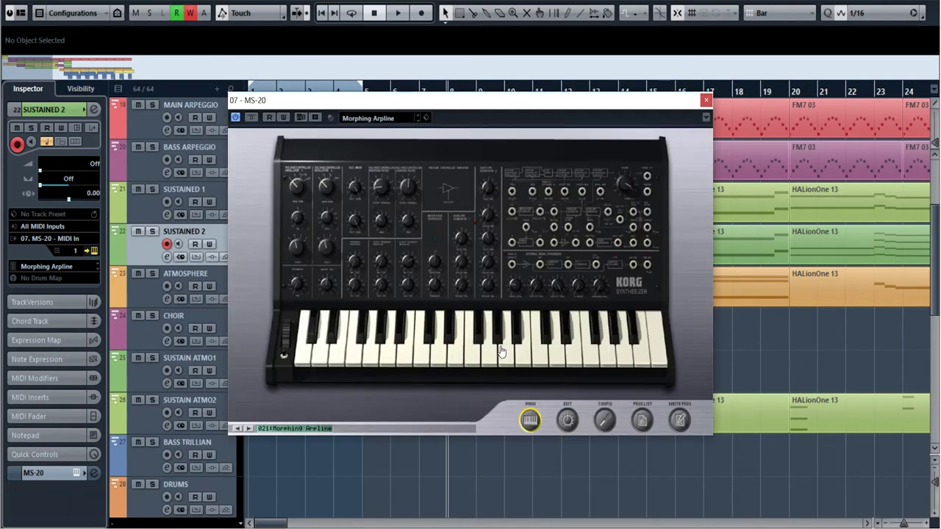
Close the MS-20, then play the DANCY PLUCK and Bass Arpeggio parts in the Key Editor
{"action": "left_click", "coordinate": [707, 102]}
{"action": "key", "text": "ctrl+e"}
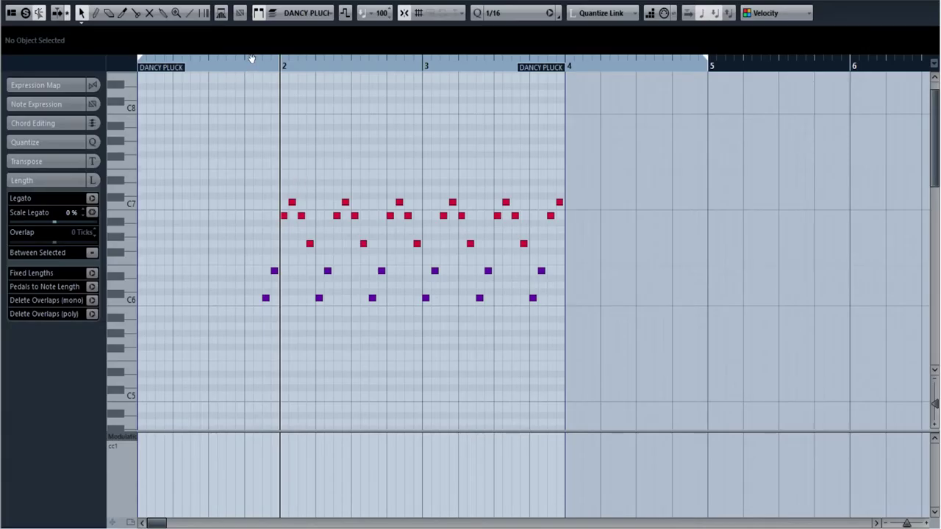
{"action": "key", "text": "space"}
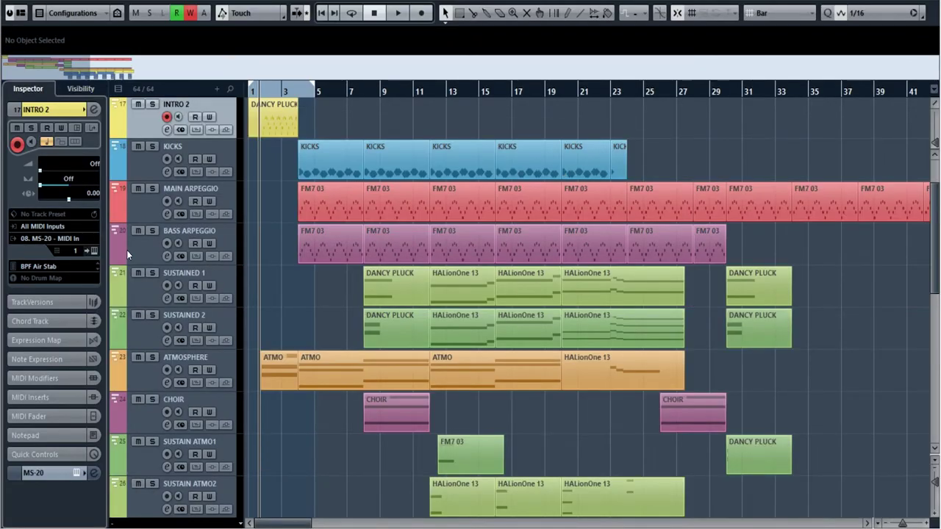
{"action": "left_click", "coordinate": [126, 250]}
{"action": "double_click", "coordinate": [455, 251]}
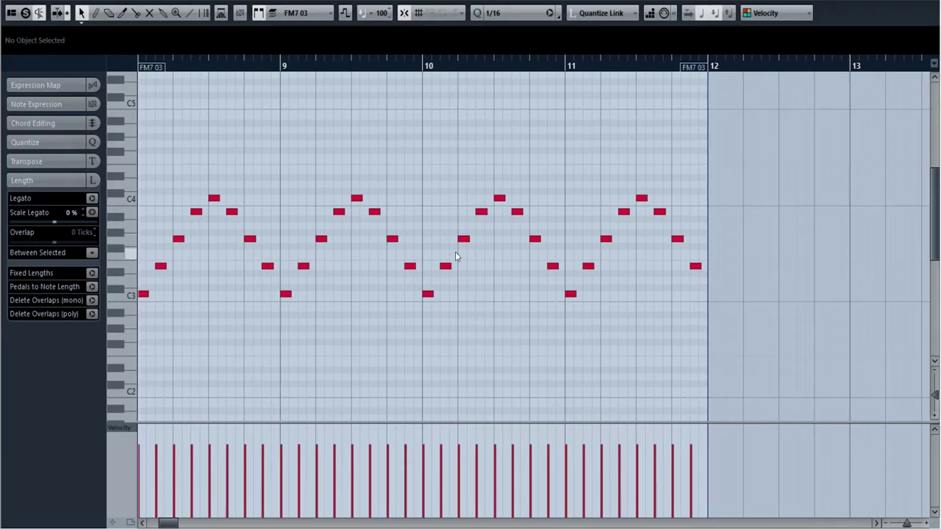
{"action": "key", "text": "space"}
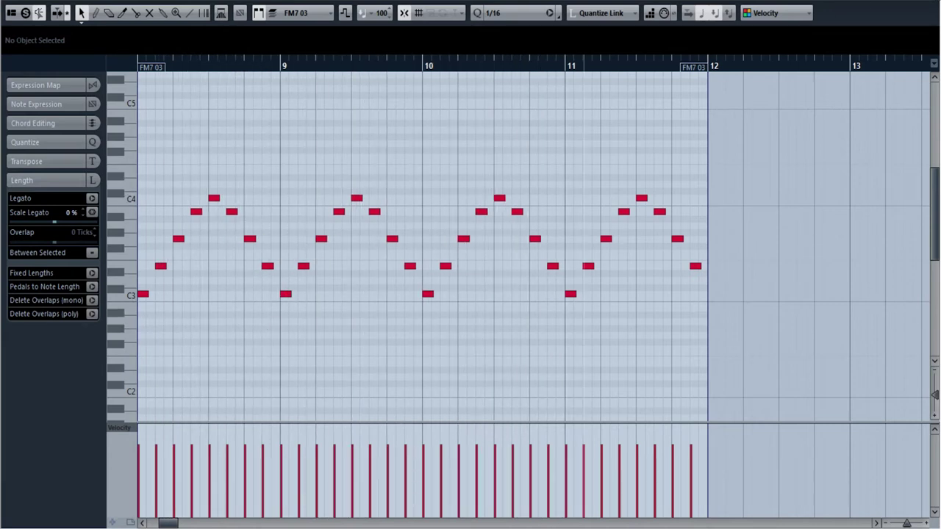
Return to the zoomed-out arrangement and open all Sustained 1 and 2 parts in the Key Editor
{"action": "left_click", "coordinate": [865, 3]}
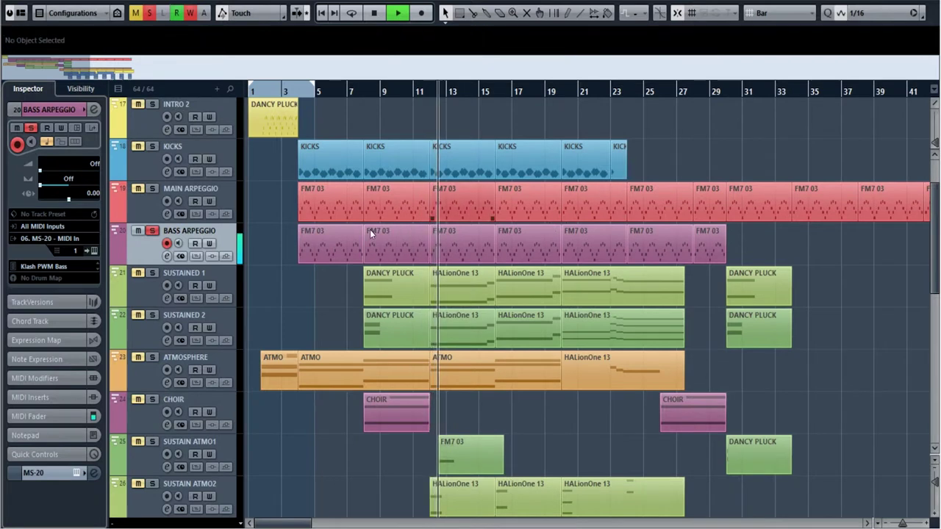
{"action": "key", "text": "space"}
{"action": "key", "text": "g"}
{"action": "left_click_drag", "start_coordinate": [331, 278], "coordinate": [555, 324]}
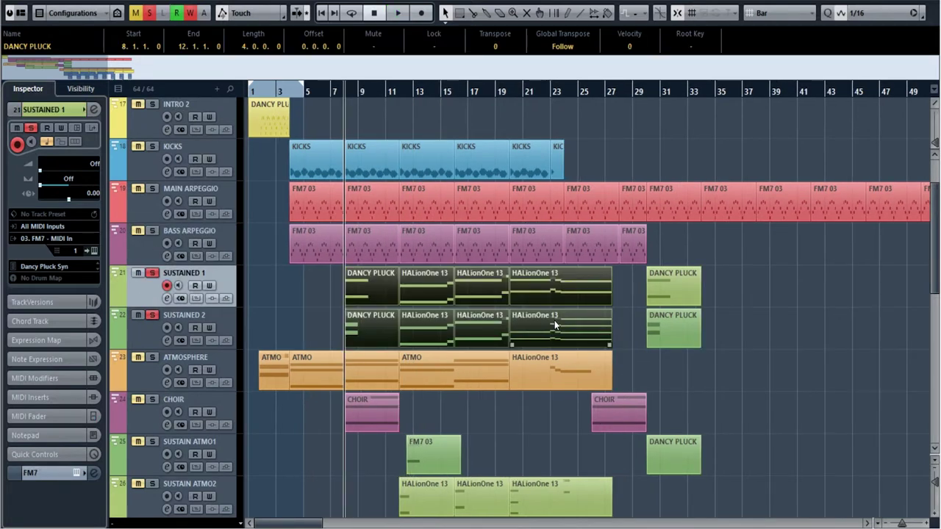
{"action": "double_click", "coordinate": [555, 323]}
Select the HALionOne 13 chord notes and play them from bar 8
{"action": "scroll", "coordinate": [558, 319], "scroll_direction": "down", "scroll_amount": 3}
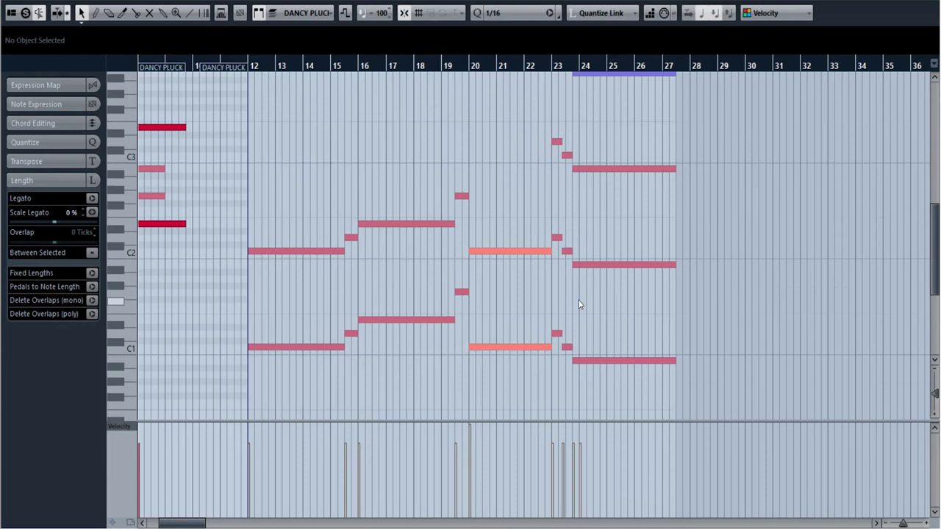
{"action": "scroll", "coordinate": [337, 94], "scroll_direction": "left", "scroll_amount": 3}
{"action": "left_click", "coordinate": [336, 94]}
{"action": "key", "text": "space"}
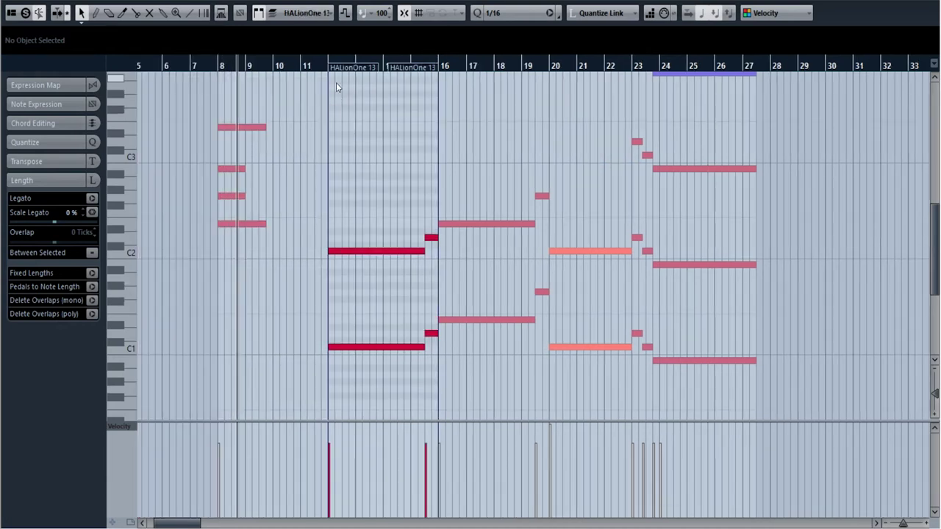
{"action": "left_click", "coordinate": [328, 67]}
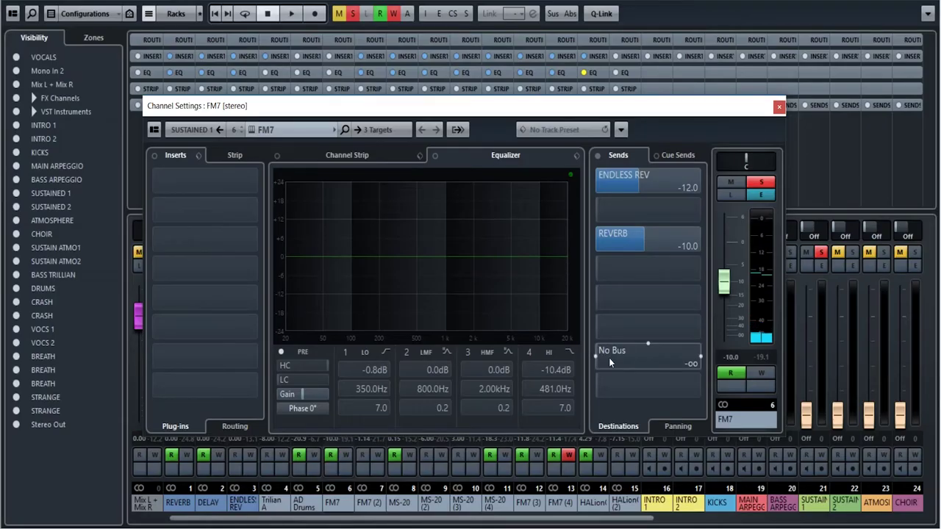
Switch Channel Settings to the Sustained 2 MS-20 (3) channel and review its Pro-Q 2 EQ
{"action": "key", "text": "space"}
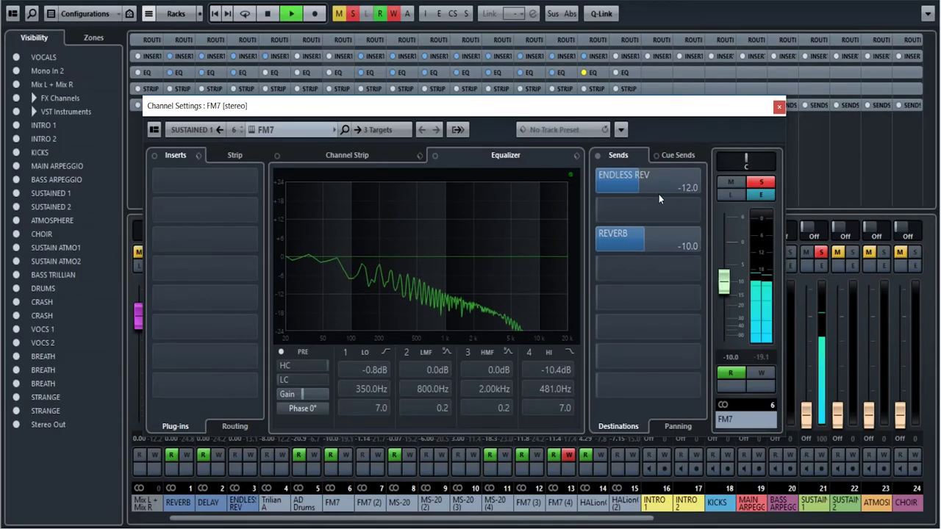
{"action": "left_click", "coordinate": [779, 106]}
{"action": "key", "text": "space"}
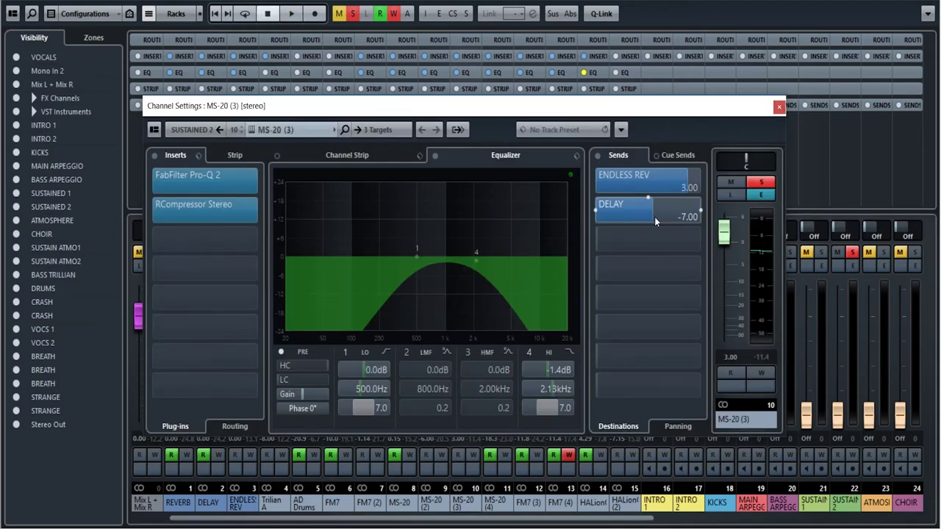
{"action": "left_click", "coordinate": [213, 175]}
{"action": "left_click_drag", "start_coordinate": [503, 85], "coordinate": [526, 34]}
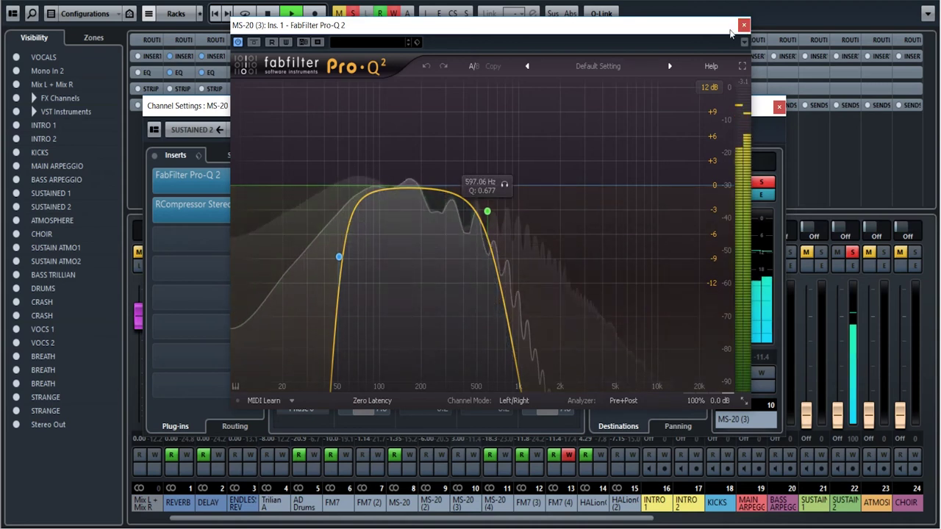
{"action": "left_click", "coordinate": [744, 26]}
Review the Sustained 2 compressor, then close the channel settings
{"action": "left_click", "coordinate": [194, 205]}
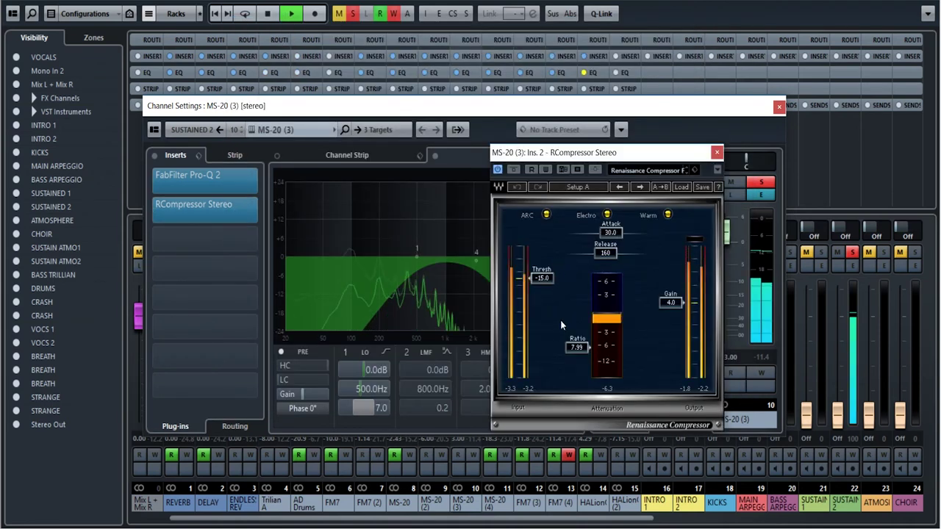
{"action": "left_click", "coordinate": [717, 152]}
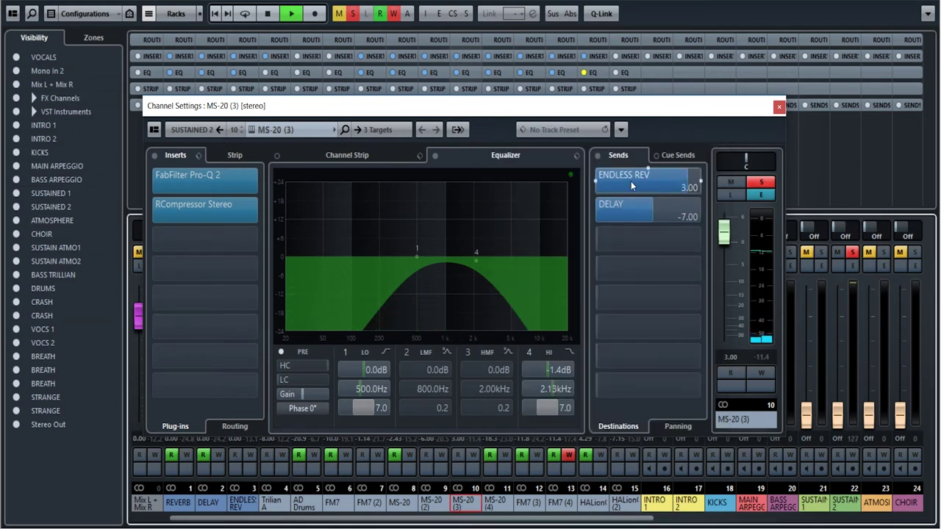
{"action": "left_click", "coordinate": [779, 108]}
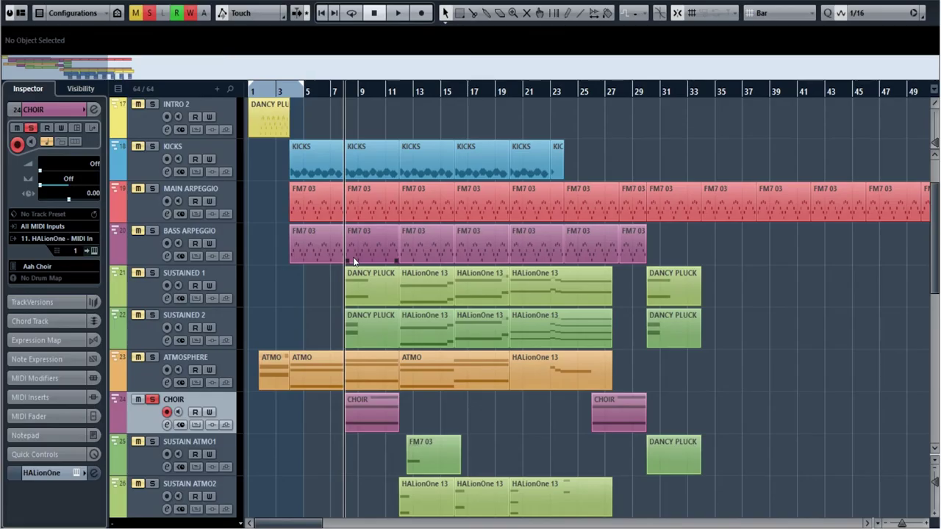
View the Choir's HALionOne instrument, start playback, and open the CHOIR part for editing
{"action": "left_click", "coordinate": [93, 252]}
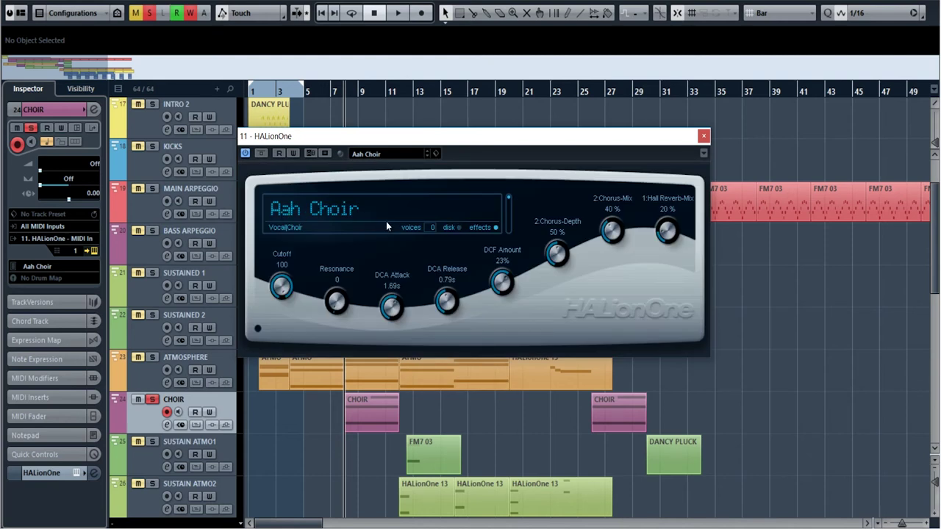
{"action": "left_click", "coordinate": [703, 135]}
{"action": "key", "text": "space"}
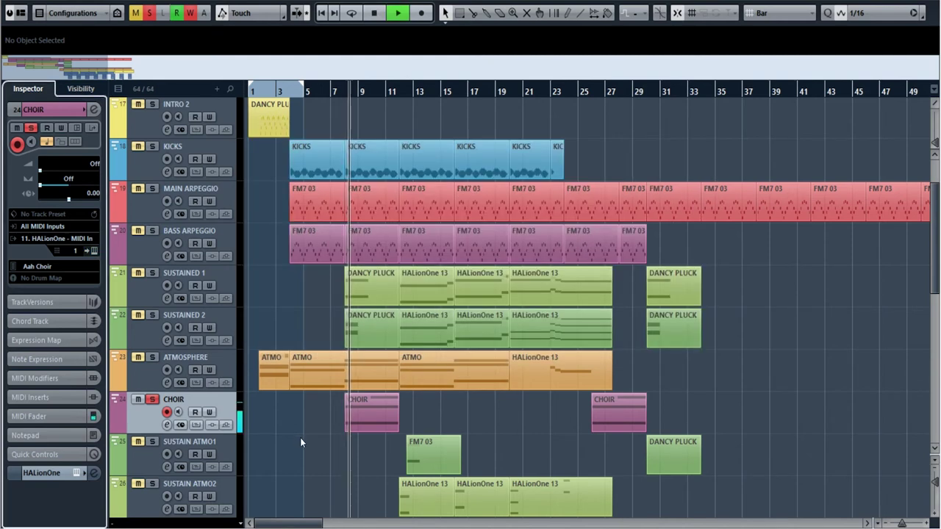
{"action": "double_click", "coordinate": [381, 422]}
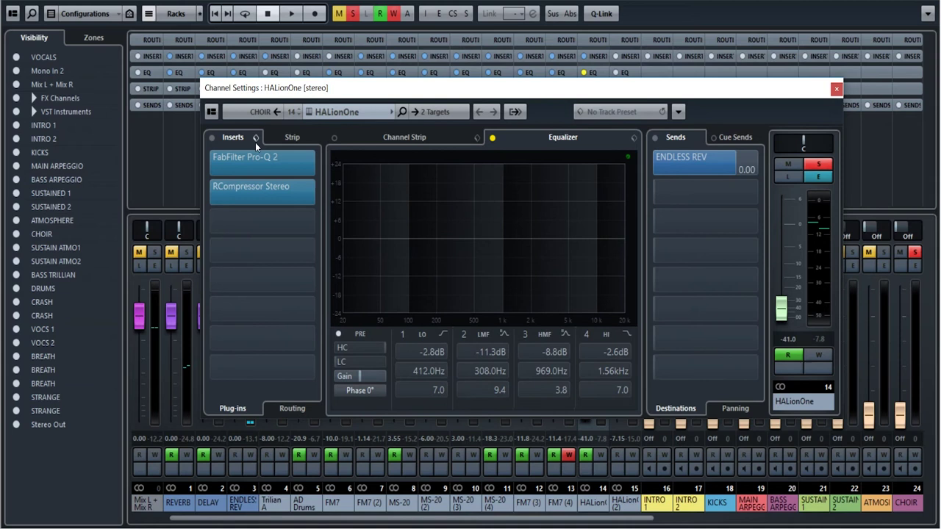
Audition the Choir channel's Pro-Q 2 EQ during playback, then inspect its RCompressor Stereo
{"action": "left_click", "coordinate": [258, 160]}
{"action": "key", "text": "space"}
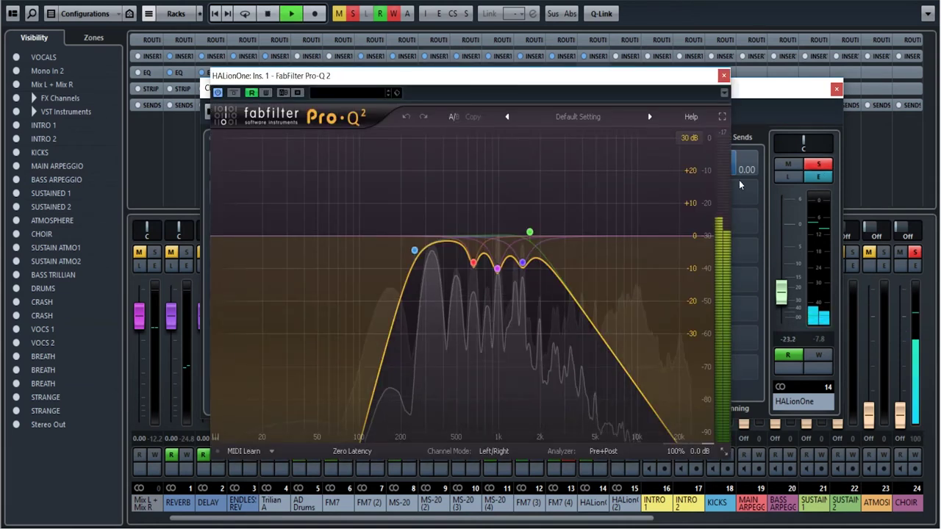
{"action": "key", "text": "space"}
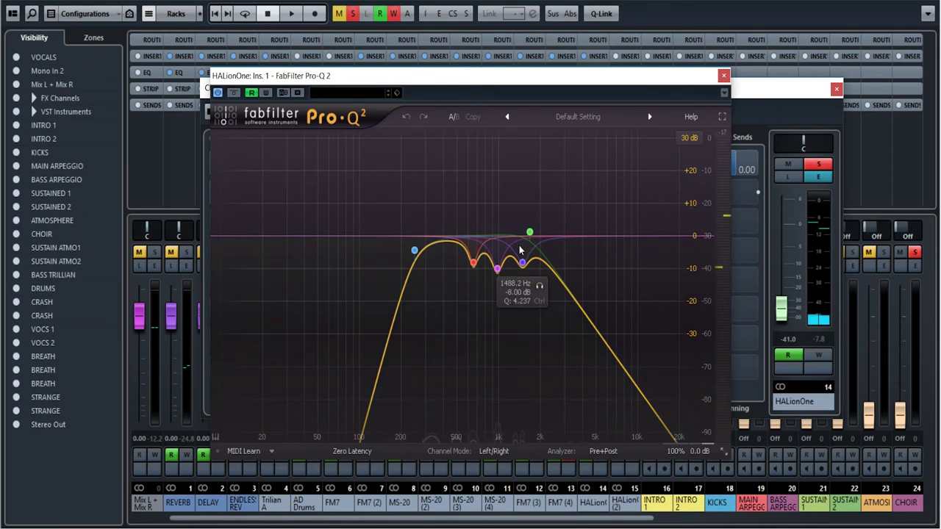
{"action": "left_click", "coordinate": [724, 75]}
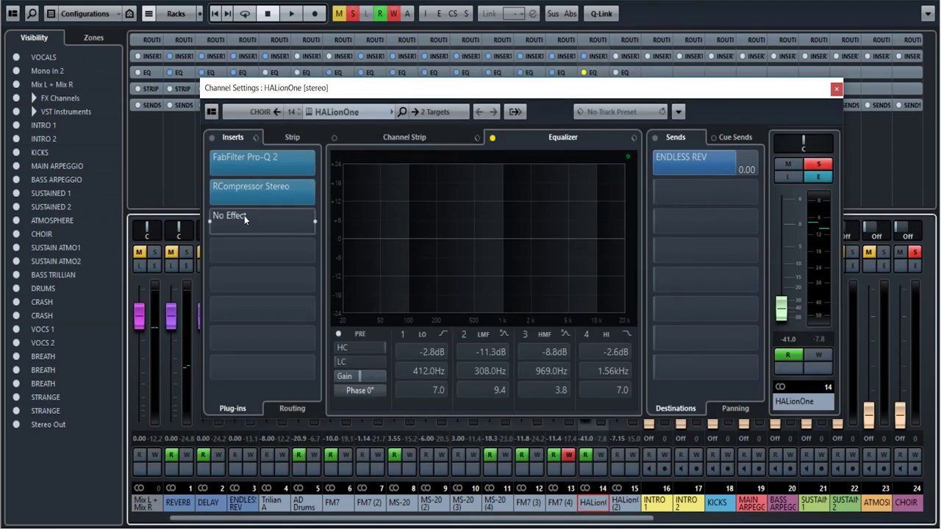
{"action": "left_click", "coordinate": [271, 189]}
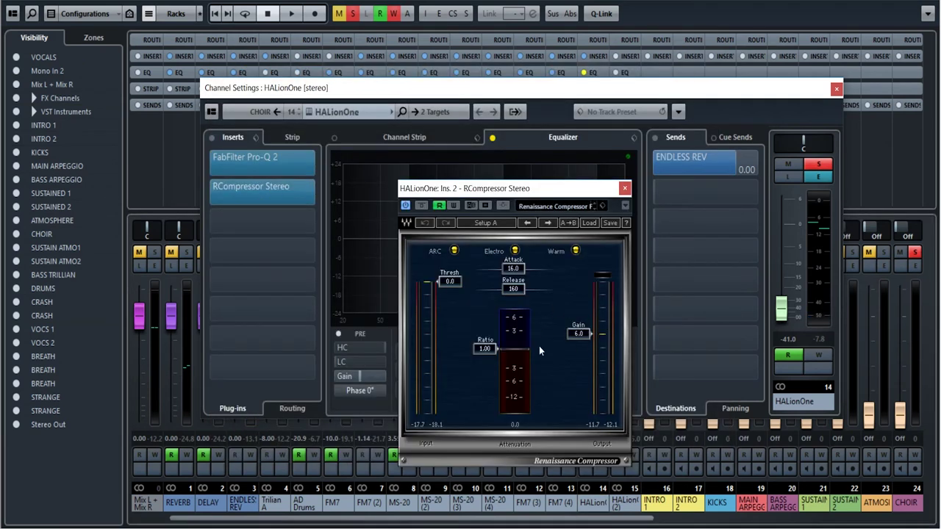
{"action": "left_click", "coordinate": [625, 189]}
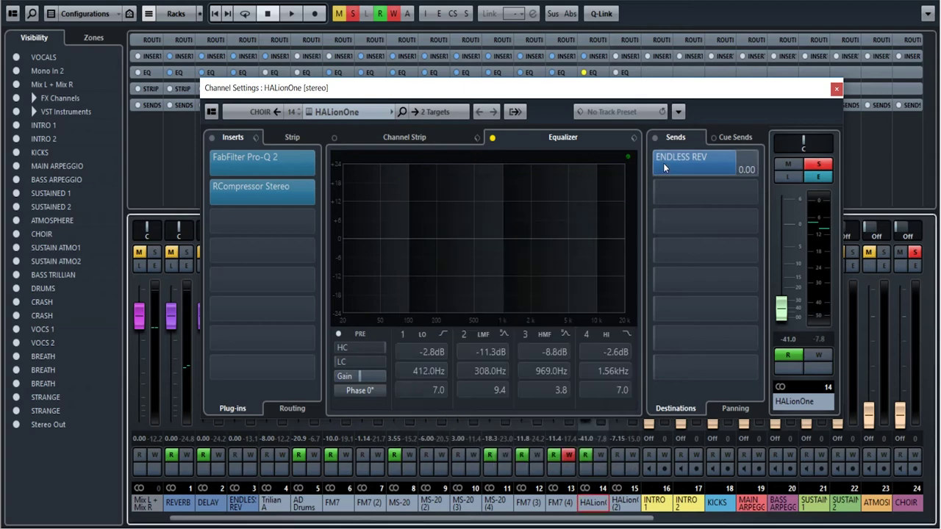
Select the ATMOSPHERE parts, check its FM7 instrument, and open the ATMO part's notes
{"action": "left_click", "coordinate": [836, 88]}
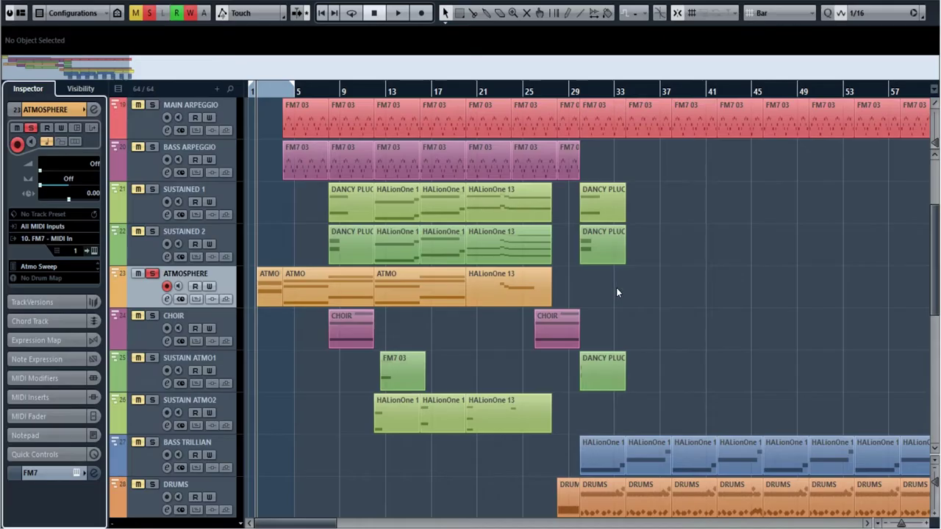
{"action": "left_click_drag", "start_coordinate": [616, 292], "coordinate": [266, 296]}
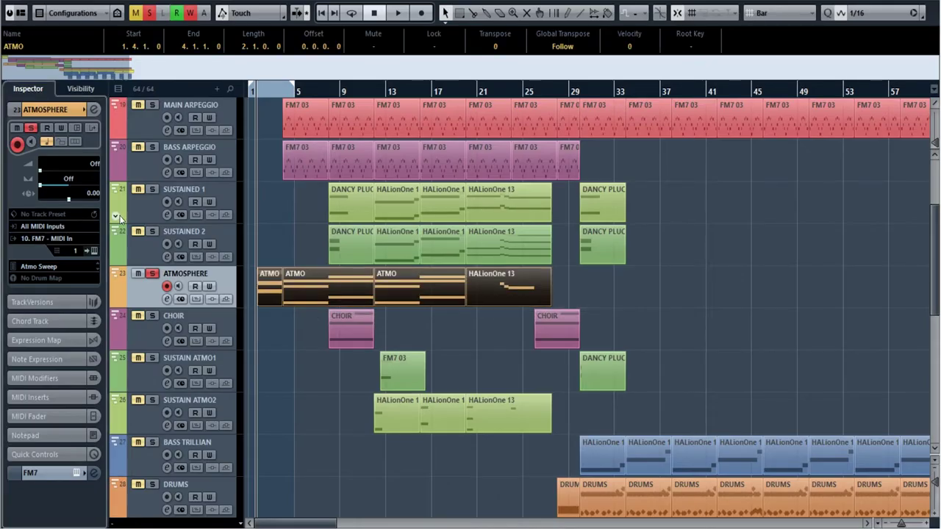
{"action": "left_click", "coordinate": [95, 251]}
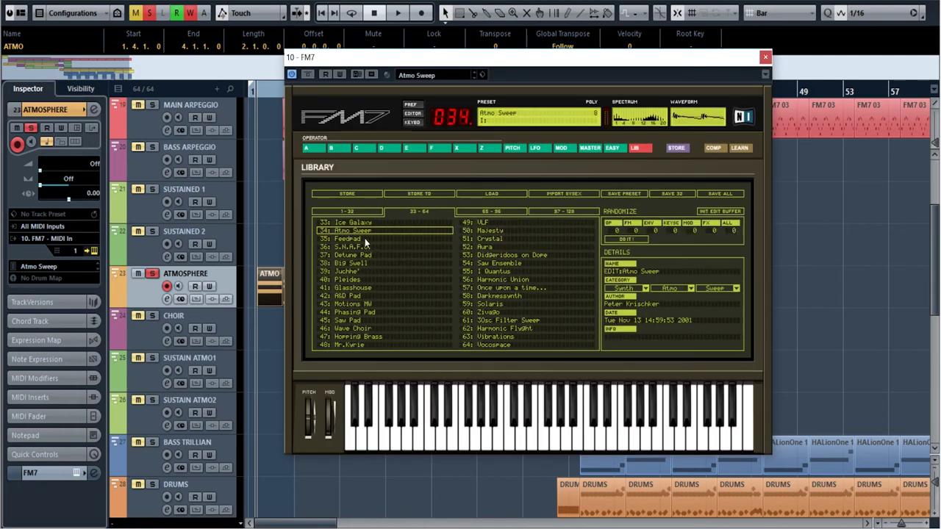
{"action": "left_click", "coordinate": [272, 291]}
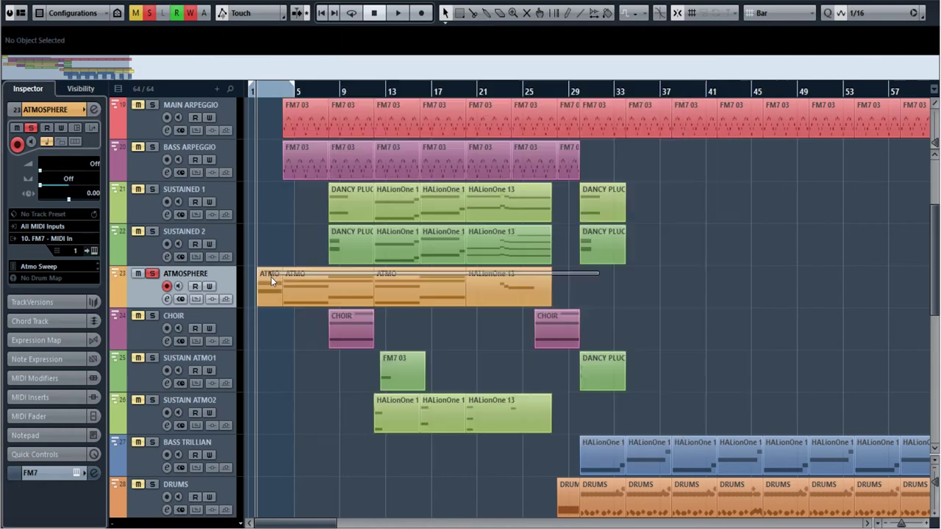
{"action": "double_click", "coordinate": [271, 295]}
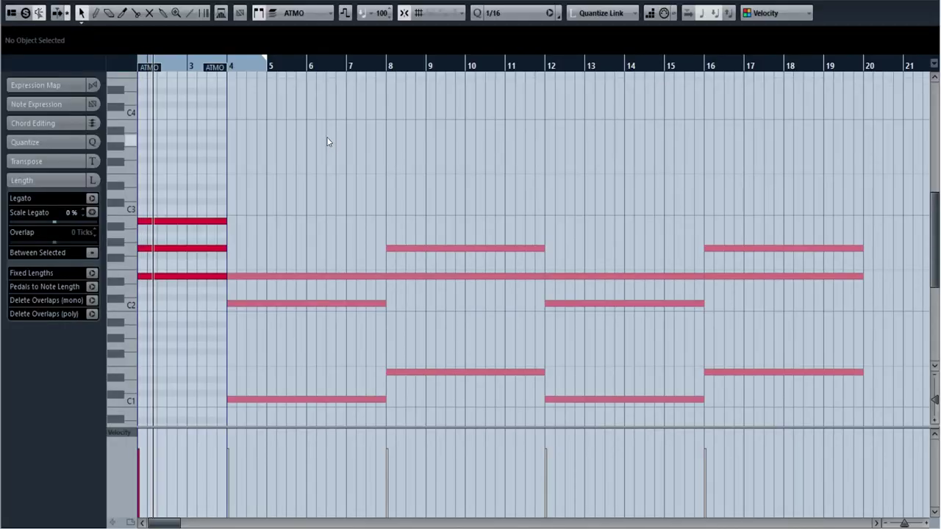
{"action": "scroll", "coordinate": [326, 137], "scroll_direction": "up", "scroll_amount": 3}
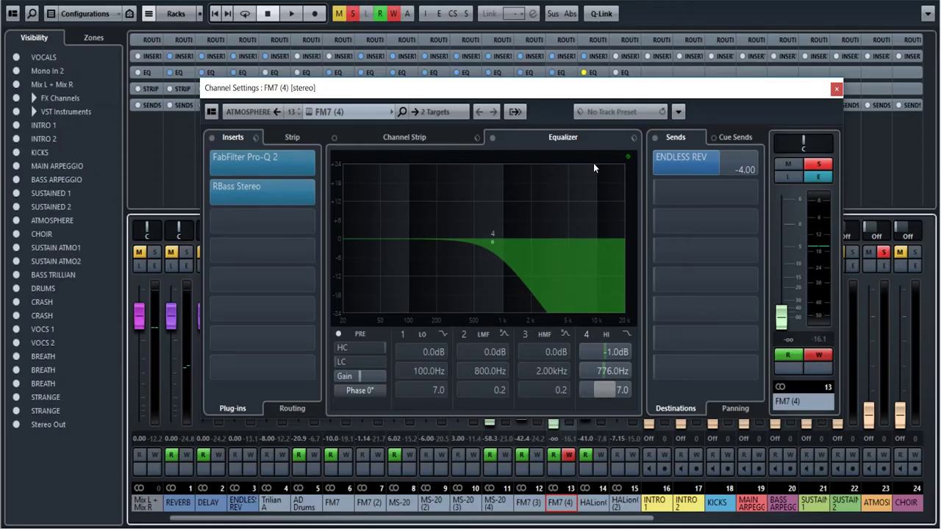
Inspect the FM7 (4) channel's Pro-Q 2 EQ curve and its RBass Stereo insert
{"action": "left_click", "coordinate": [284, 163]}
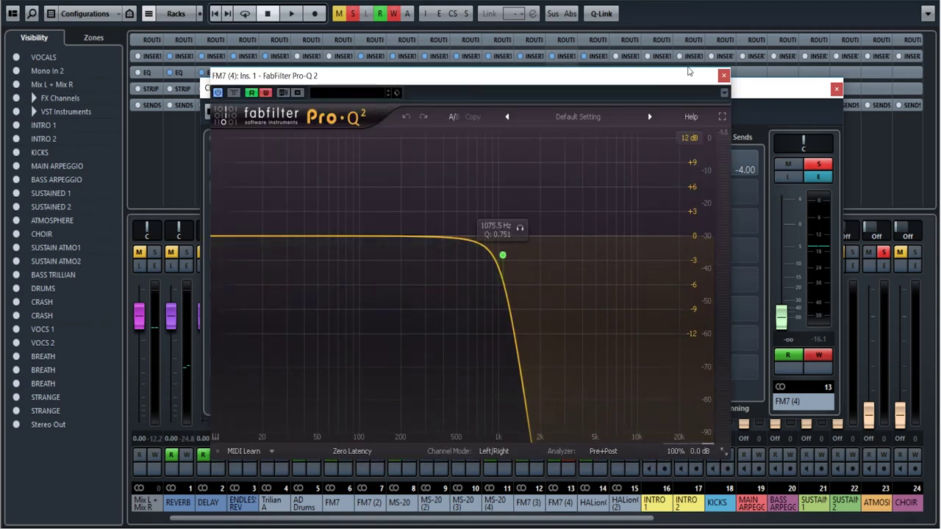
{"action": "left_click", "coordinate": [724, 75]}
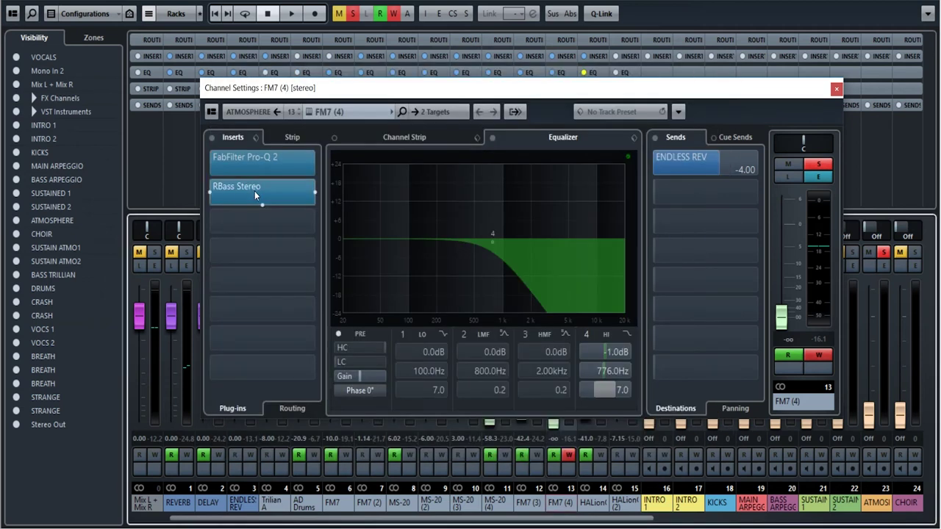
{"action": "left_click", "coordinate": [254, 191]}
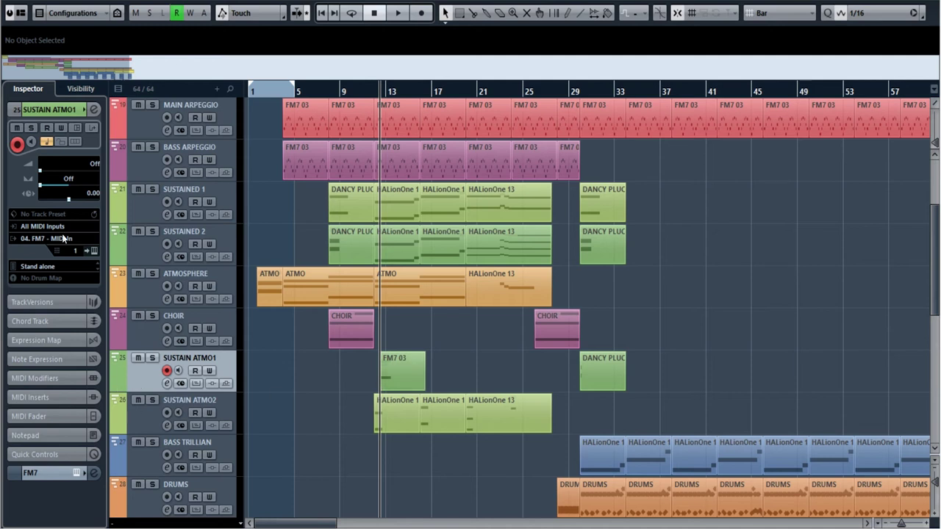
{"action": "left_click", "coordinate": [93, 251]}
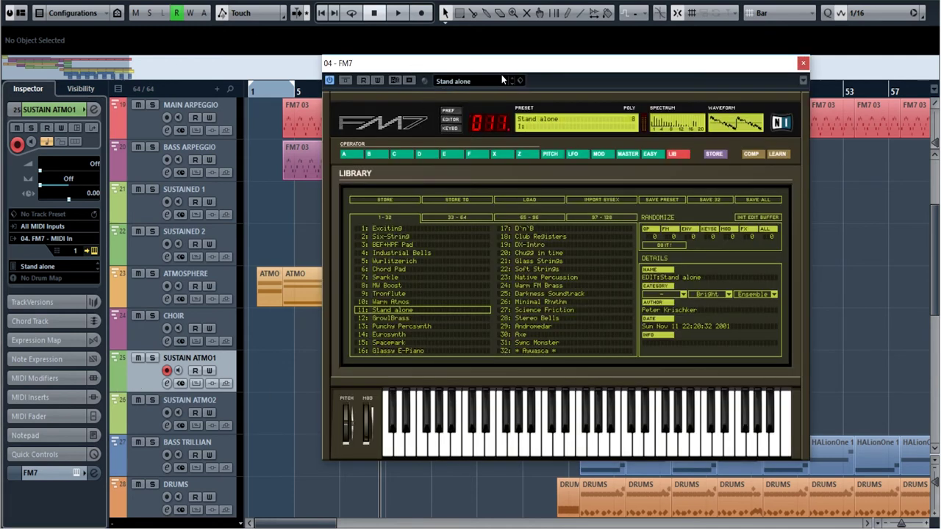
{"action": "left_click", "coordinate": [804, 64]}
{"action": "double_click", "coordinate": [415, 368]}
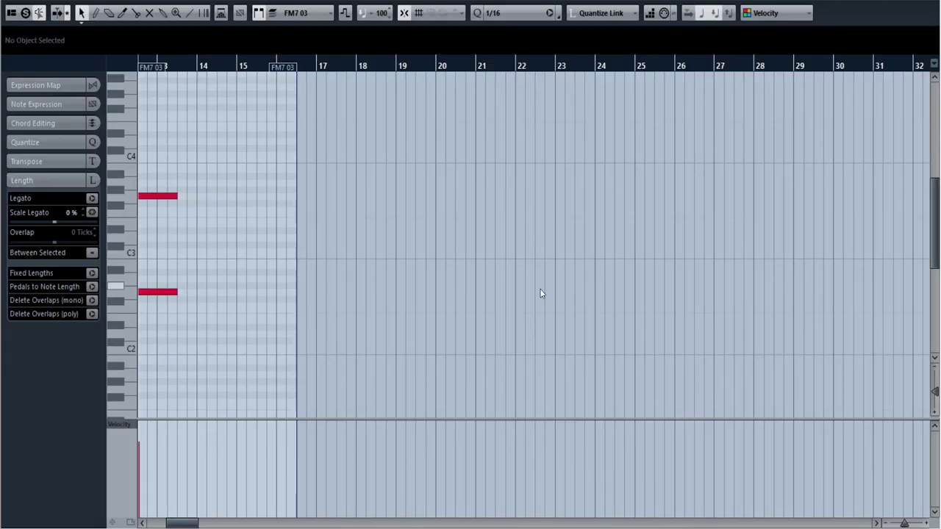
{"action": "key", "text": "space"}
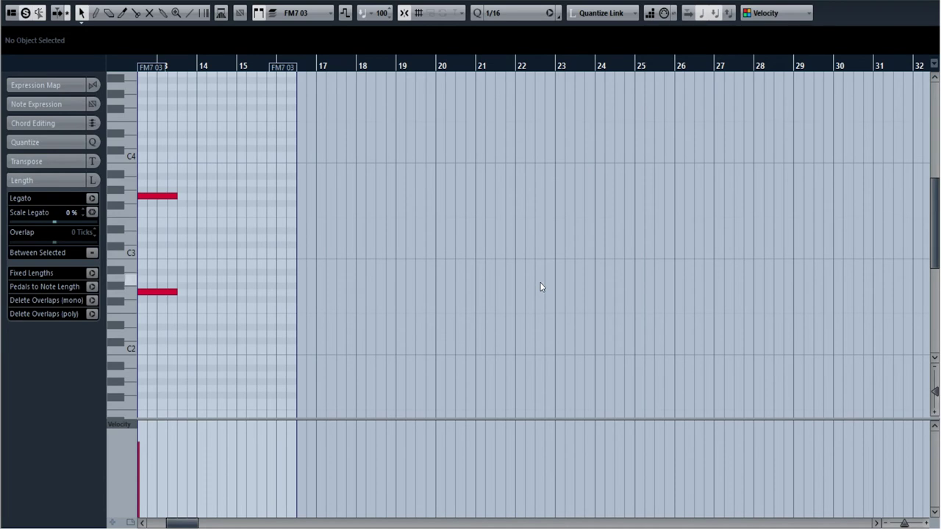
{"action": "key", "text": "space"}
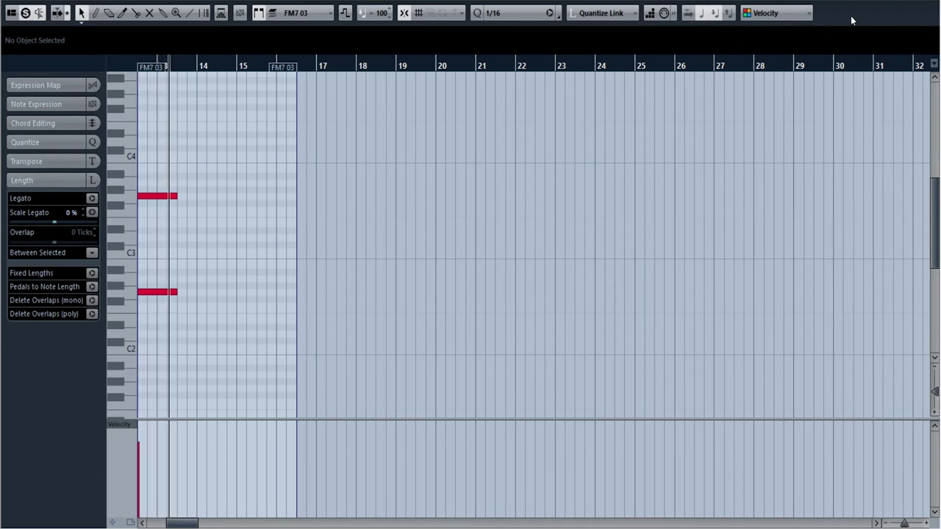
{"action": "key", "text": "Escape"}
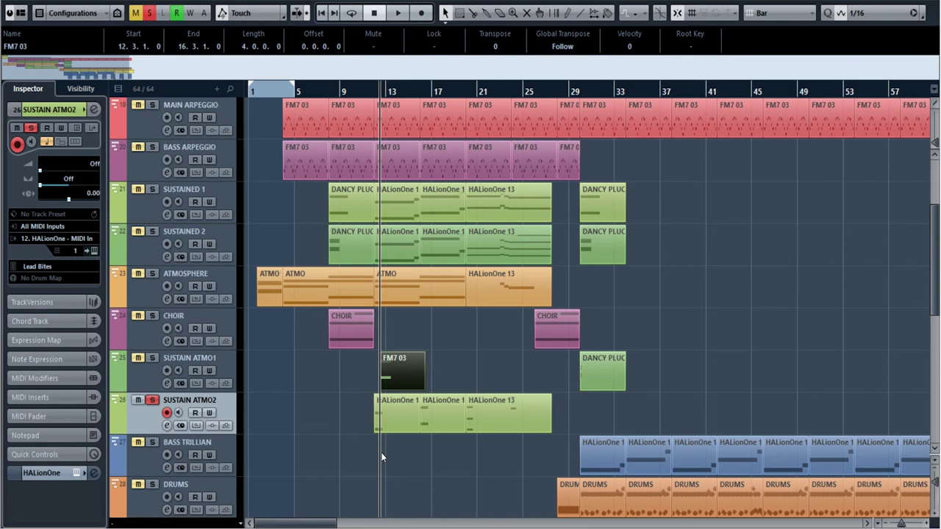
Check the HALionOne instrument and view the SUSTAIN ATMO2 part's notes before switching to the mixer
{"action": "left_click", "coordinate": [93, 252]}
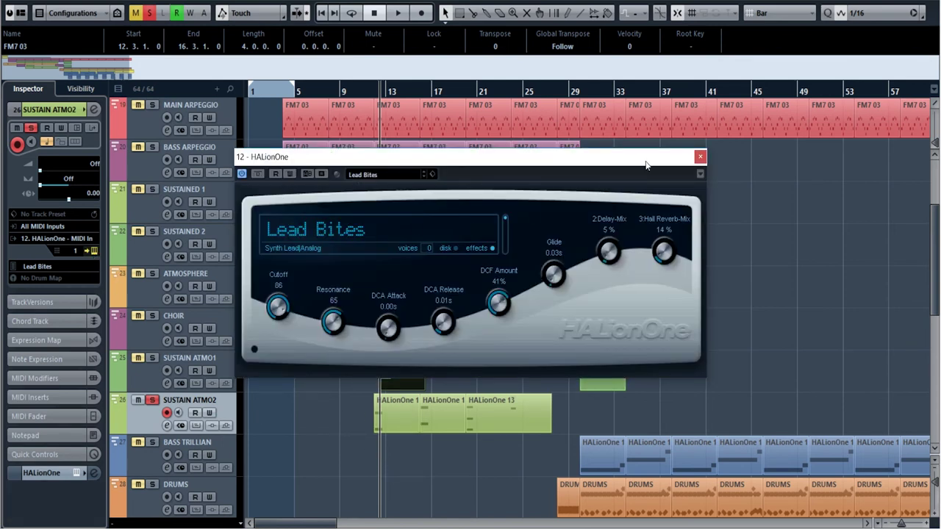
{"action": "left_click", "coordinate": [700, 157]}
{"action": "left_click", "coordinate": [364, 419]}
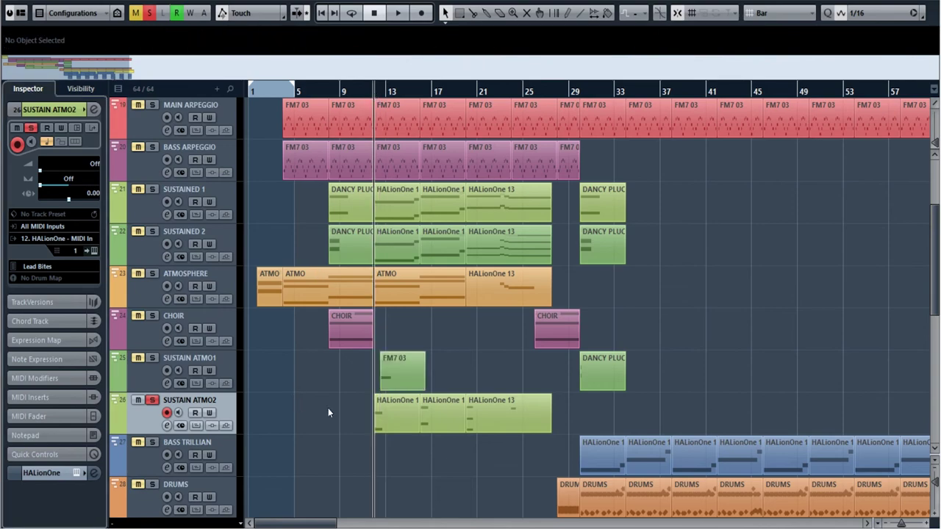
{"action": "double_click", "coordinate": [398, 415]}
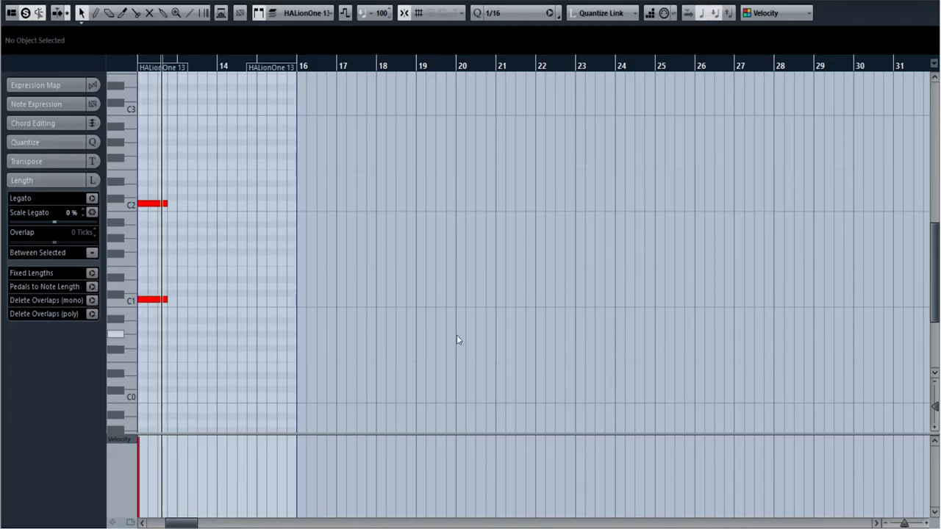
{"action": "key", "text": "Return"}
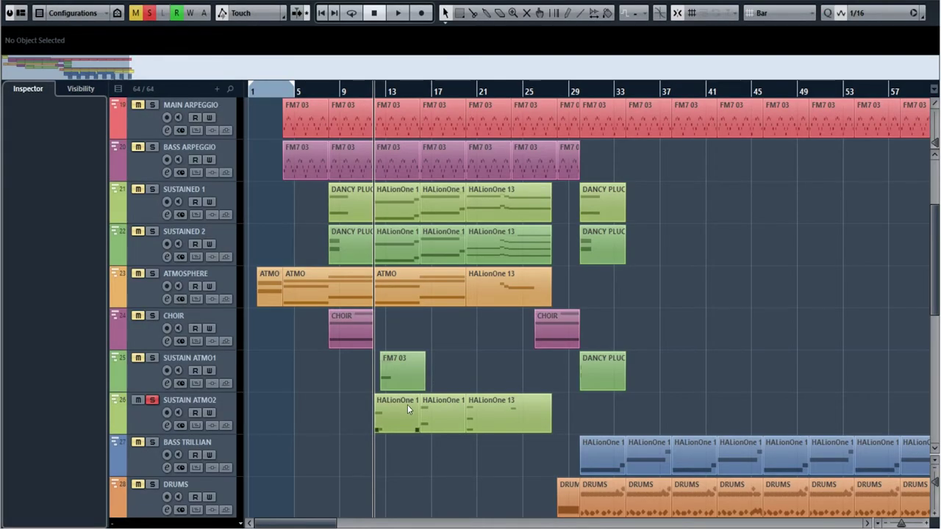
{"action": "key", "text": "F3"}
Compare HALionOne (2) playback with its ENDLESS REV send off, then re-enable the send
{"action": "key", "text": "e"}
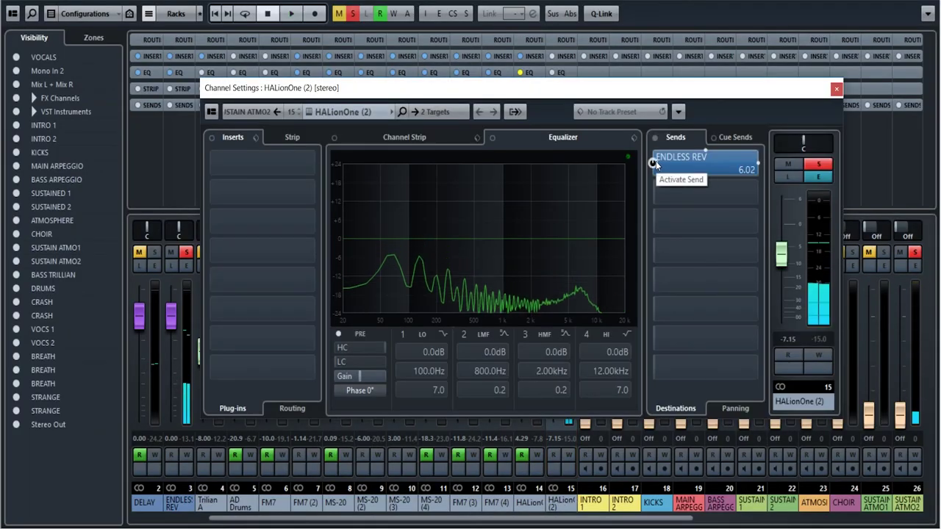
{"action": "left_click", "coordinate": [653, 162]}
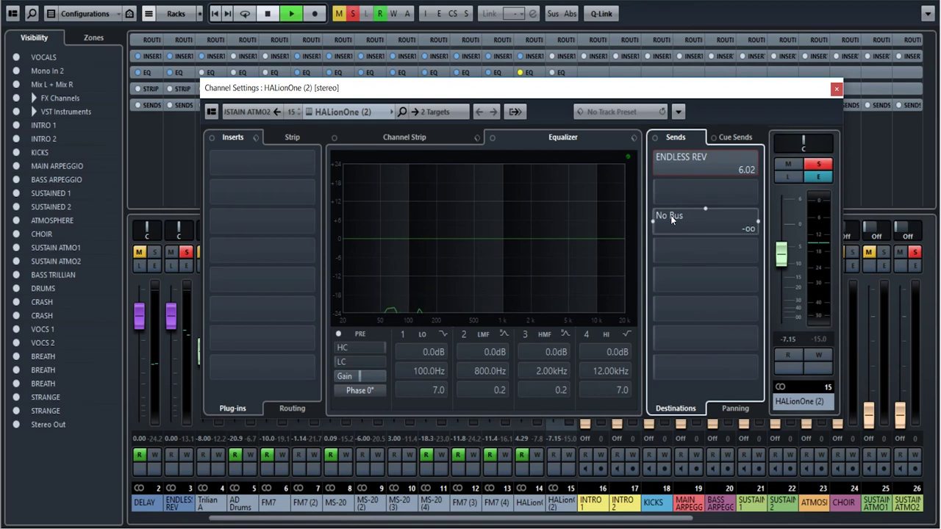
{"action": "key", "text": "space"}
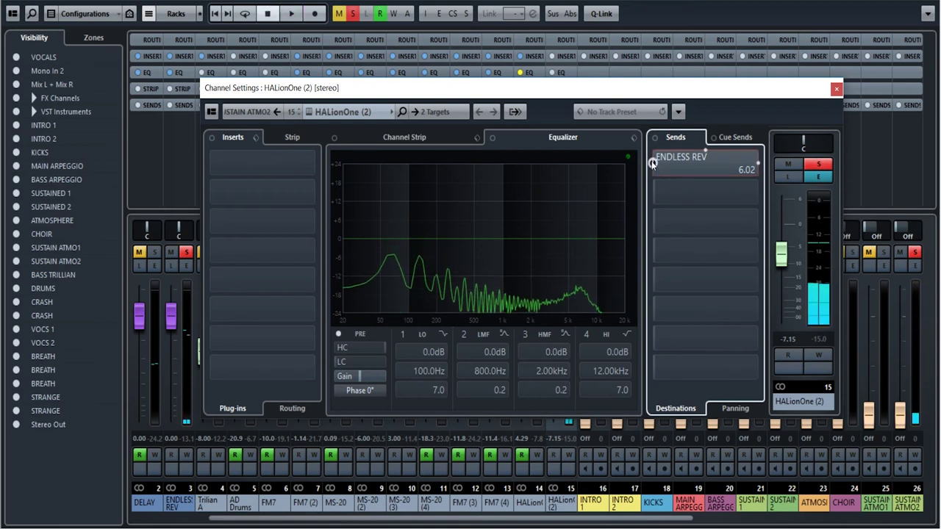
{"action": "left_click", "coordinate": [653, 162]}
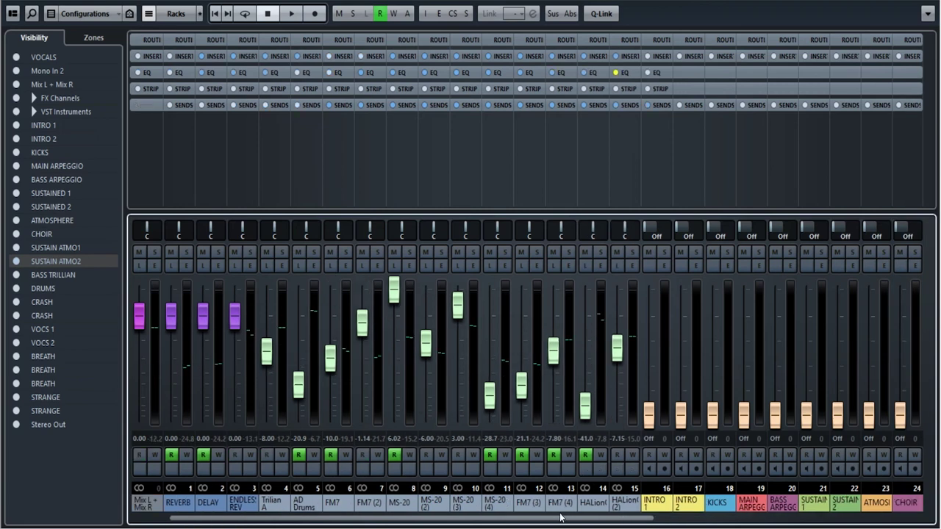
Scroll the mixer back to the first channel and play the full mix, then stop
{"action": "scroll", "coordinate": [556, 518], "scroll_direction": "left", "scroll_amount": 1}
{"action": "key", "text": "space"}
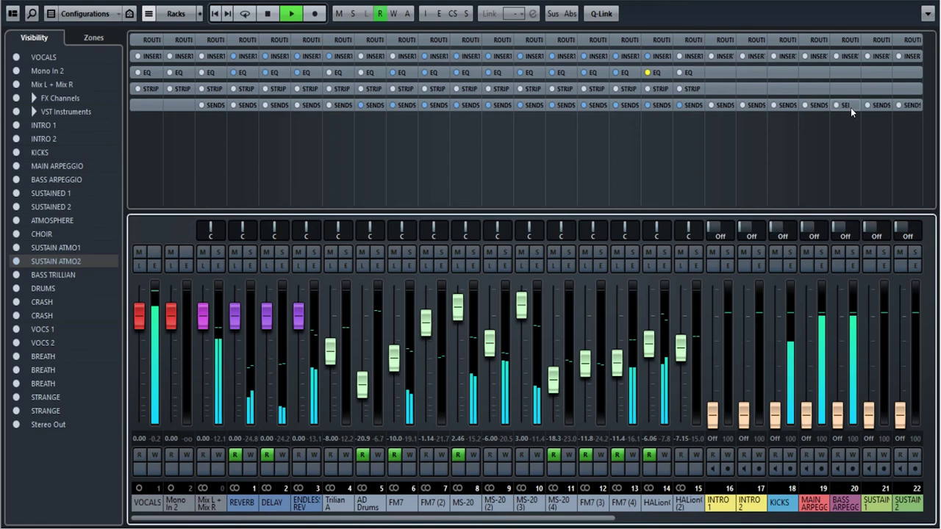
{"action": "key", "text": "space"}
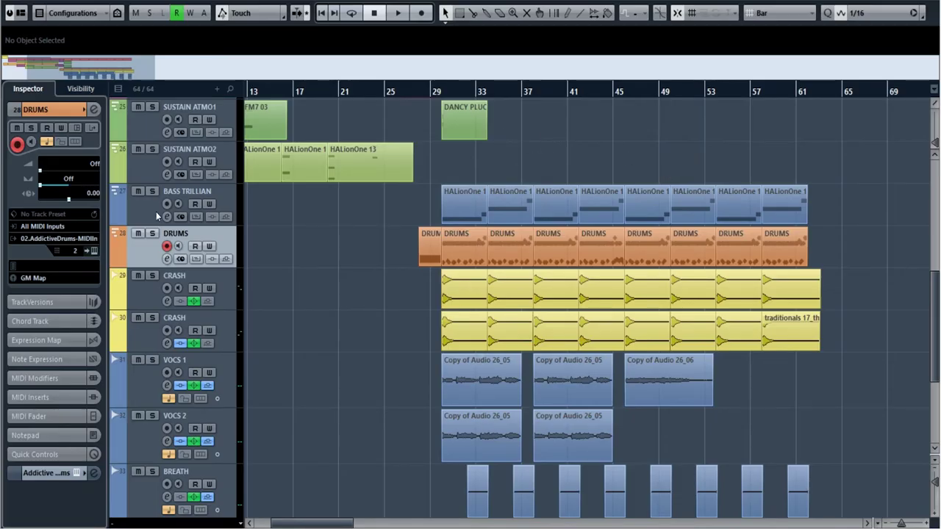
Check the Trilian instrument on BASS TRILLIAN and the Addictive Drums instrument on DRUMS
{"action": "left_click", "coordinate": [167, 216]}
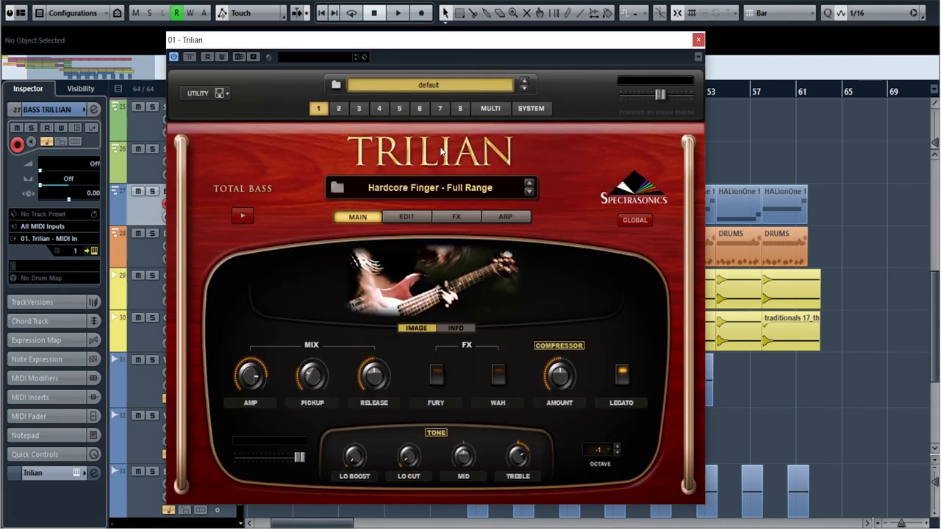
{"action": "left_click", "coordinate": [698, 40]}
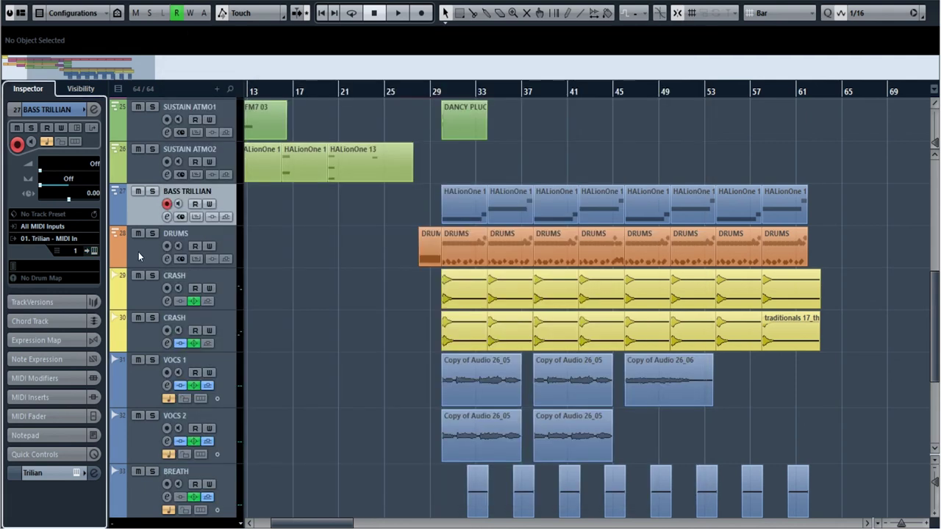
{"action": "left_click", "coordinate": [136, 252]}
{"action": "left_click", "coordinate": [85, 239]}
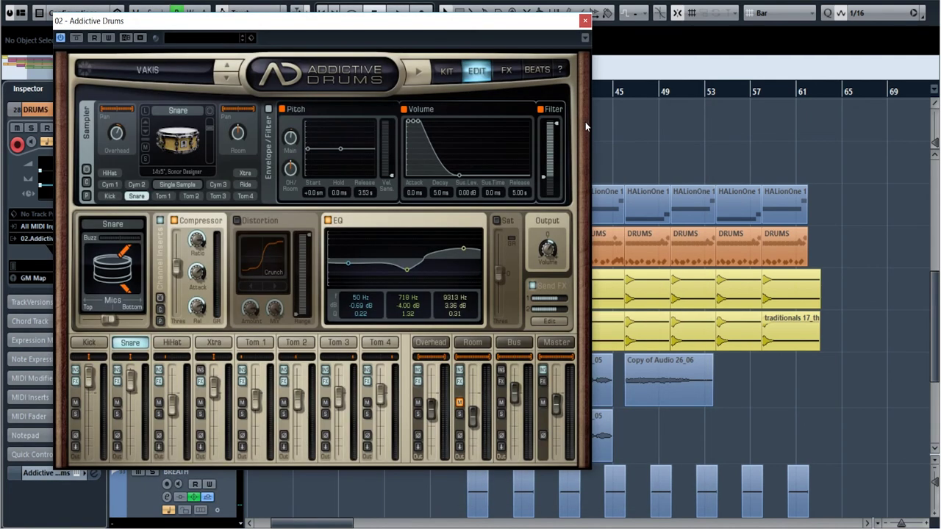
{"action": "left_click", "coordinate": [585, 20]}
Select the five VOCS audio events and scroll down to the BREATH and STRANGE tracks
{"action": "scroll", "coordinate": [467, 235], "scroll_direction": "down", "scroll_amount": 2}
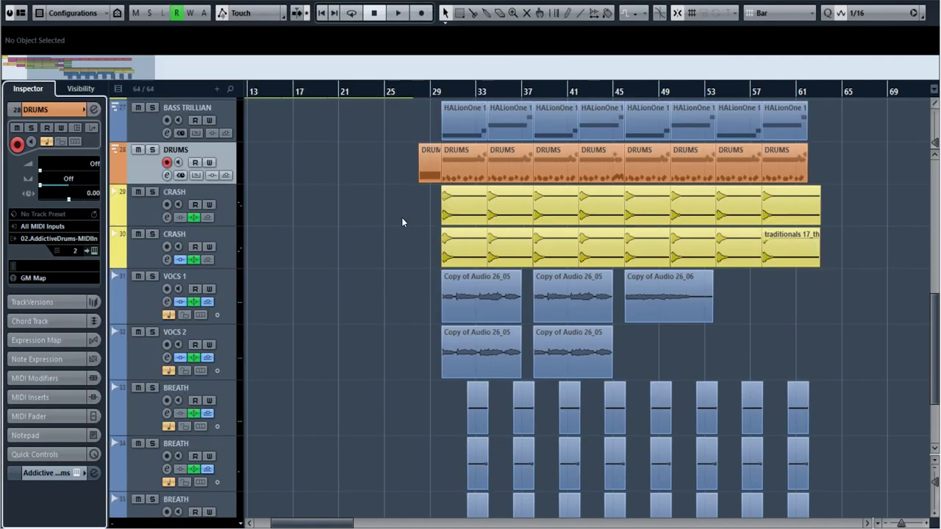
{"action": "left_click_drag", "start_coordinate": [399, 289], "coordinate": [712, 340]}
{"action": "scroll", "coordinate": [900, 316], "scroll_direction": "down", "scroll_amount": 2}
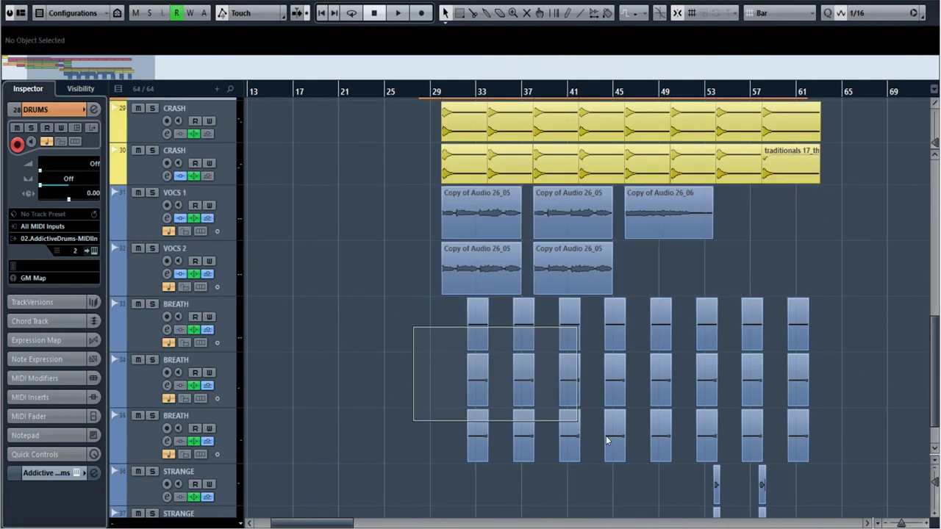